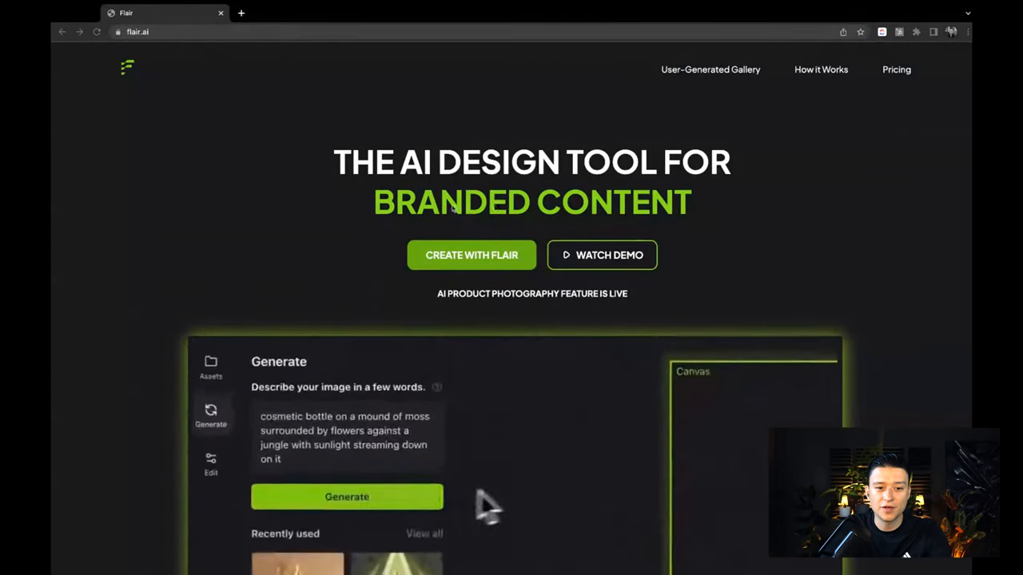
- Launch Flair.ai and create a new blank project with an empty product canvas
{"action": "left_click", "coordinate": [496, 266]}
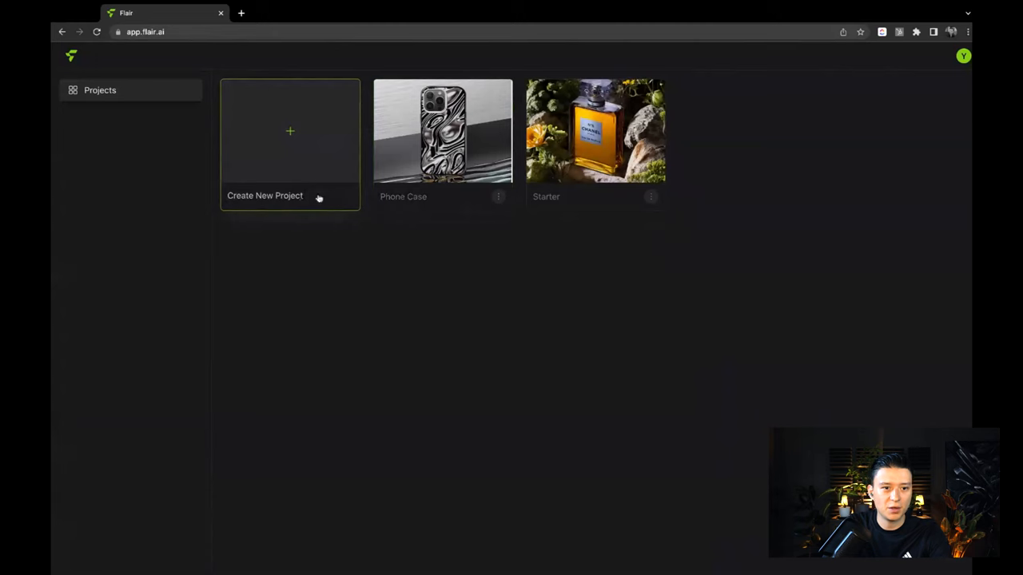
{"action": "left_click", "coordinate": [292, 164]}
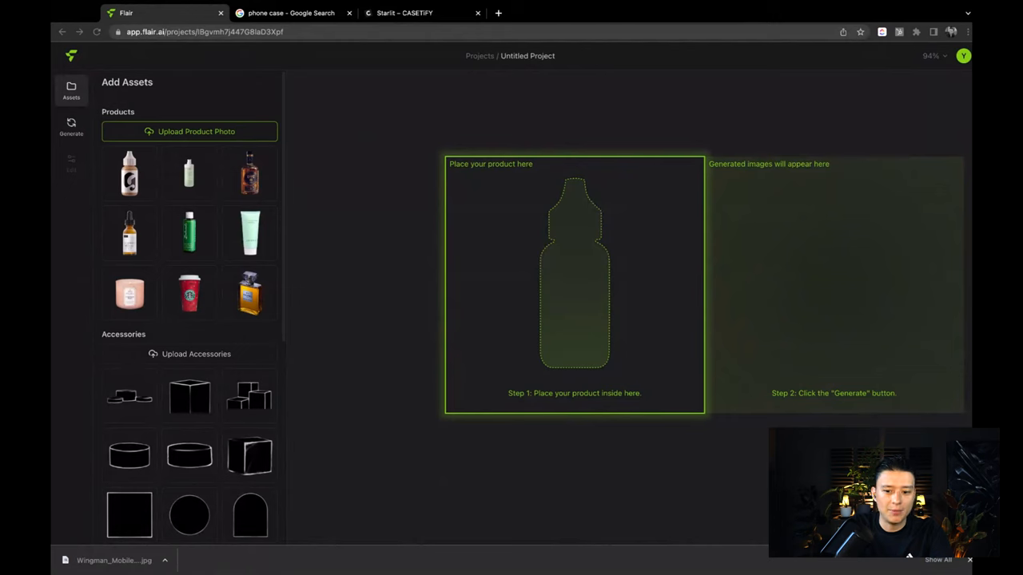
- Place the phone case photo in the product box and remove its background
{"action": "left_click_drag", "start_coordinate": [555, 165], "coordinate": [559, 255]}
{"action": "left_click_drag", "start_coordinate": [666, 333], "coordinate": [700, 359]}
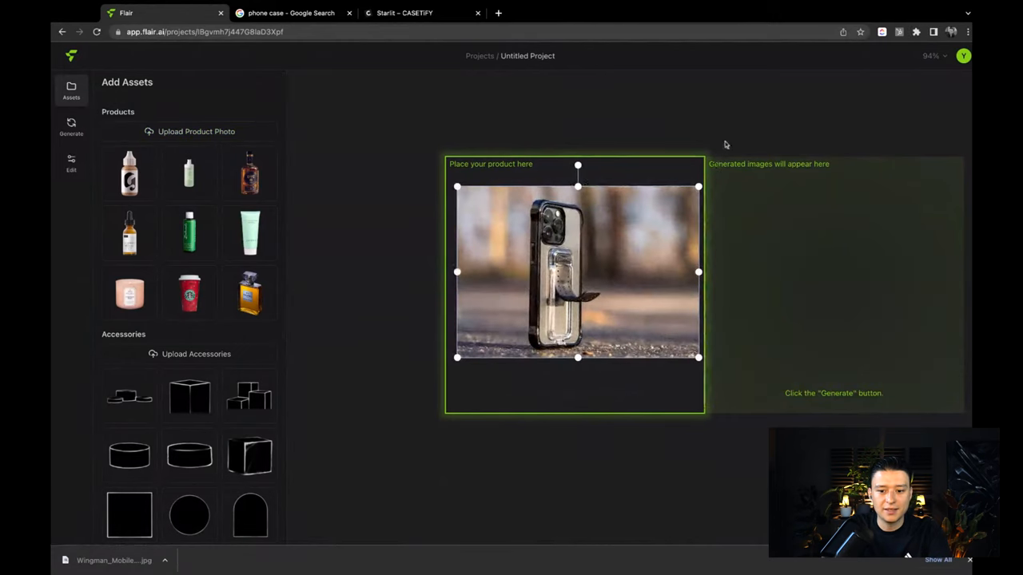
{"action": "mouse_move", "coordinate": [639, 257]}
{"action": "left_mouse_down"}
{"action": "mouse_move", "coordinate": [645, 270]}
{"action": "mouse_move", "coordinate": [636, 270]}
{"action": "left_mouse_up"}
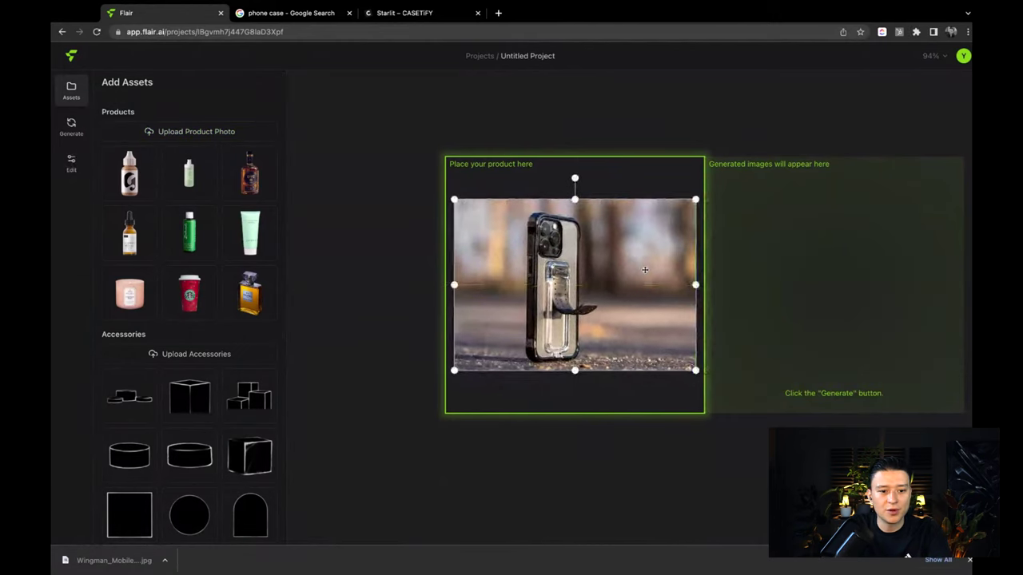
{"action": "left_click", "coordinate": [72, 164]}
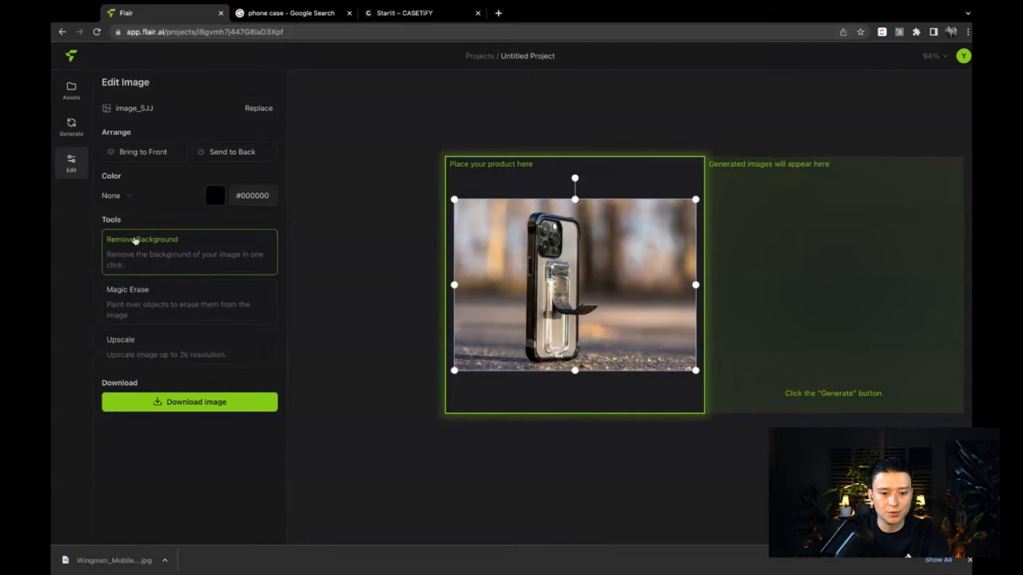
{"action": "left_click", "coordinate": [160, 250]}
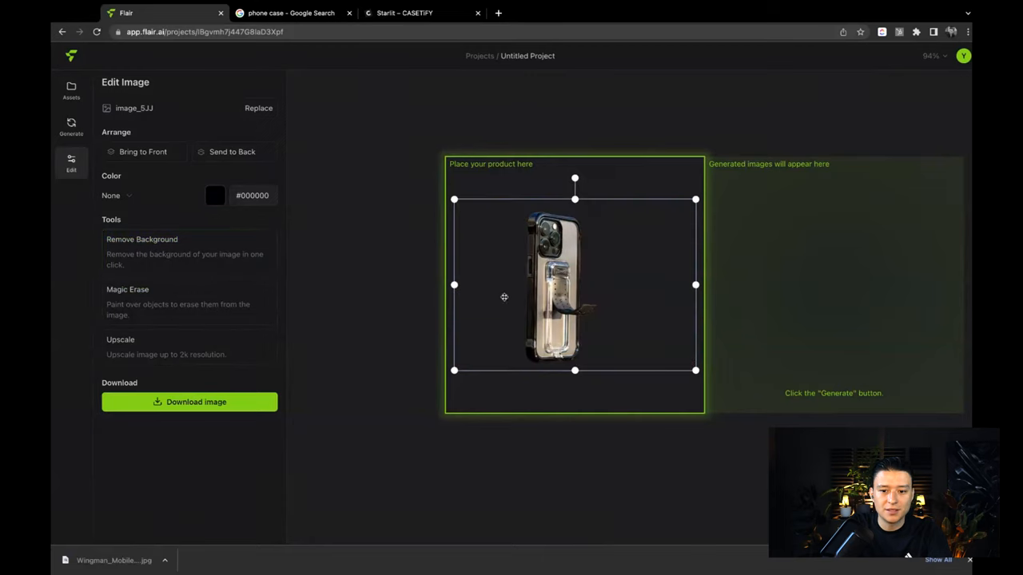
{"action": "left_click", "coordinate": [580, 97]}
{"action": "scroll", "coordinate": [584, 260], "scroll_direction": "up", "scroll_amount": 5}
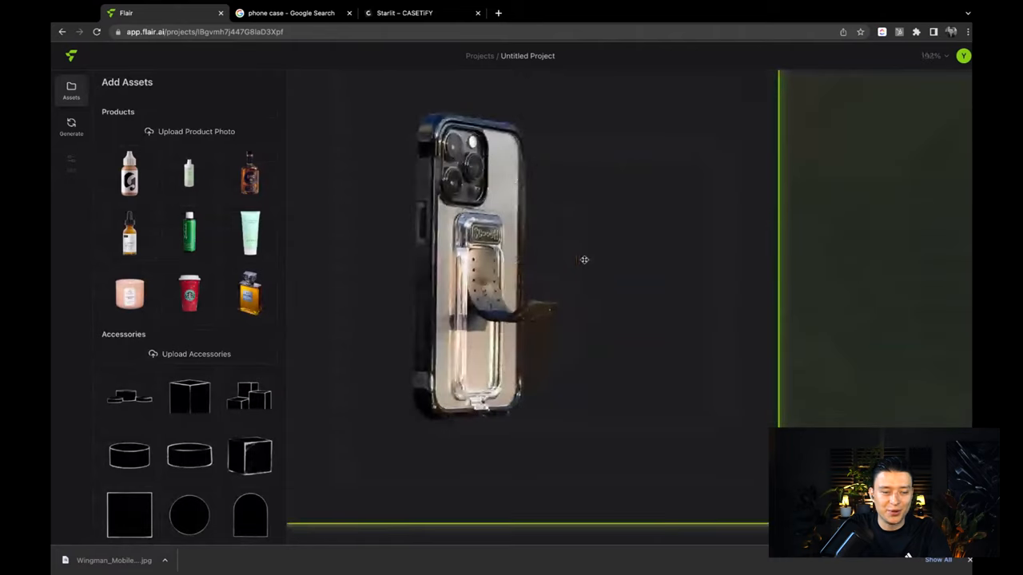
{"action": "scroll", "coordinate": [584, 260], "scroll_direction": "up", "scroll_amount": 1}
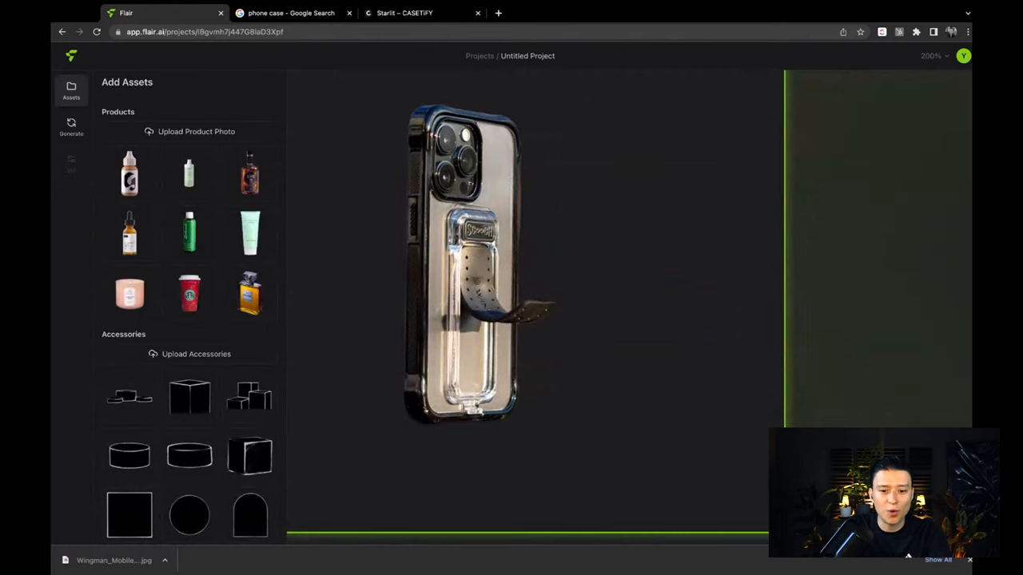
{"action": "scroll", "coordinate": [584, 259], "scroll_direction": "down", "scroll_amount": 1}
{"action": "scroll", "coordinate": [550, 294], "scroll_direction": "down", "scroll_amount": 4}
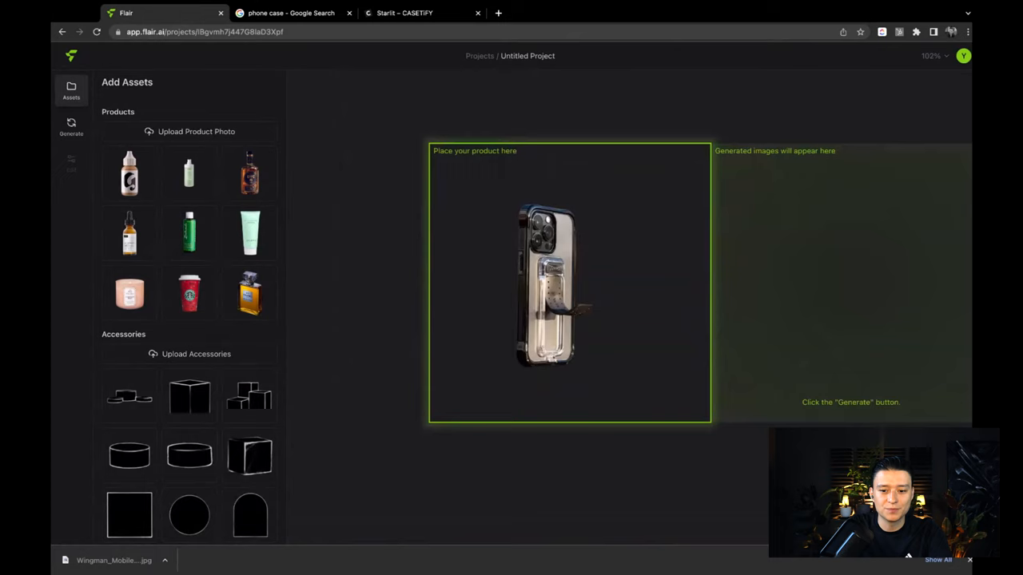
- Enlarge the cut-out phone case so it fills more of the product box
{"action": "left_click", "coordinate": [550, 294]}
{"action": "left_click", "coordinate": [595, 108]}
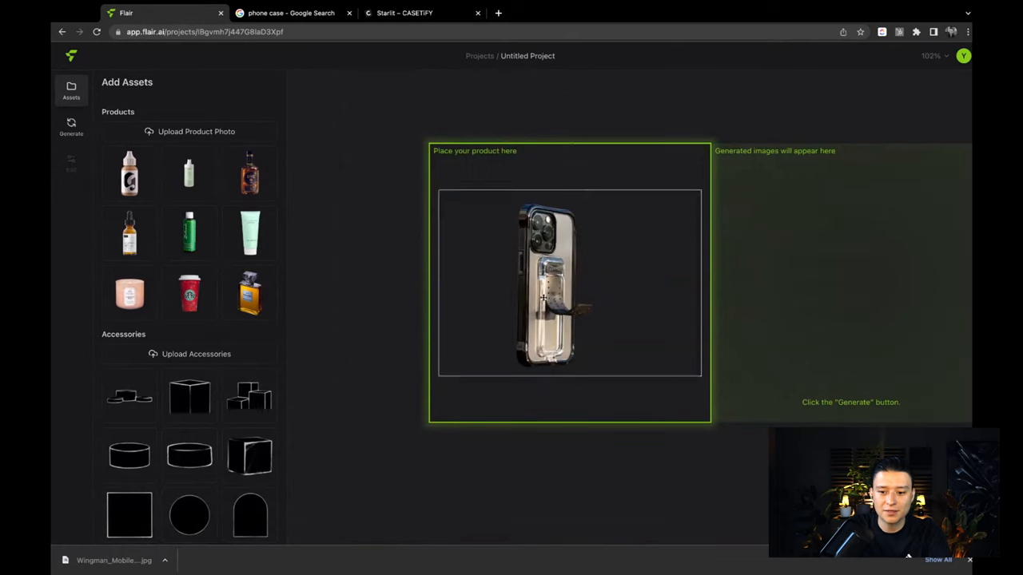
{"action": "left_click", "coordinate": [560, 271]}
{"action": "left_click_drag", "start_coordinate": [717, 183], "coordinate": [776, 150]}
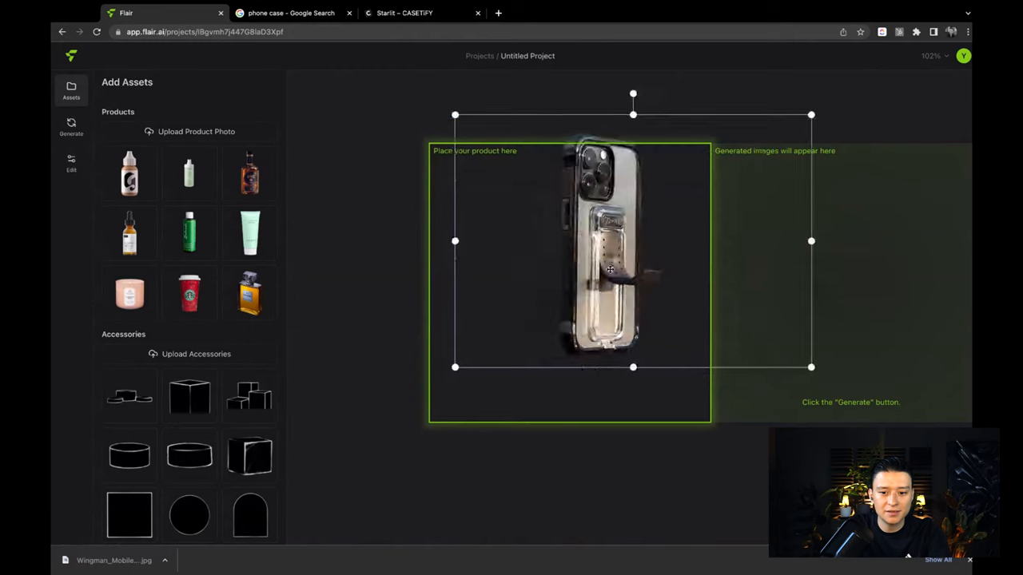
{"action": "left_click", "coordinate": [631, 102]}
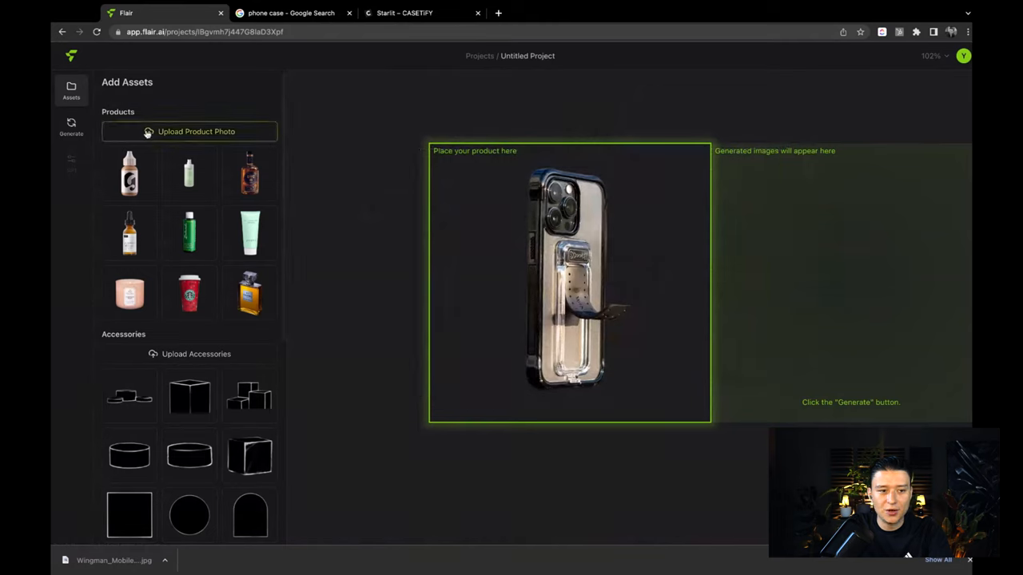
- Describe an iPhone Case on black rock with an abstract 3D grid matrix-feel background
{"action": "left_click", "coordinate": [71, 128]}
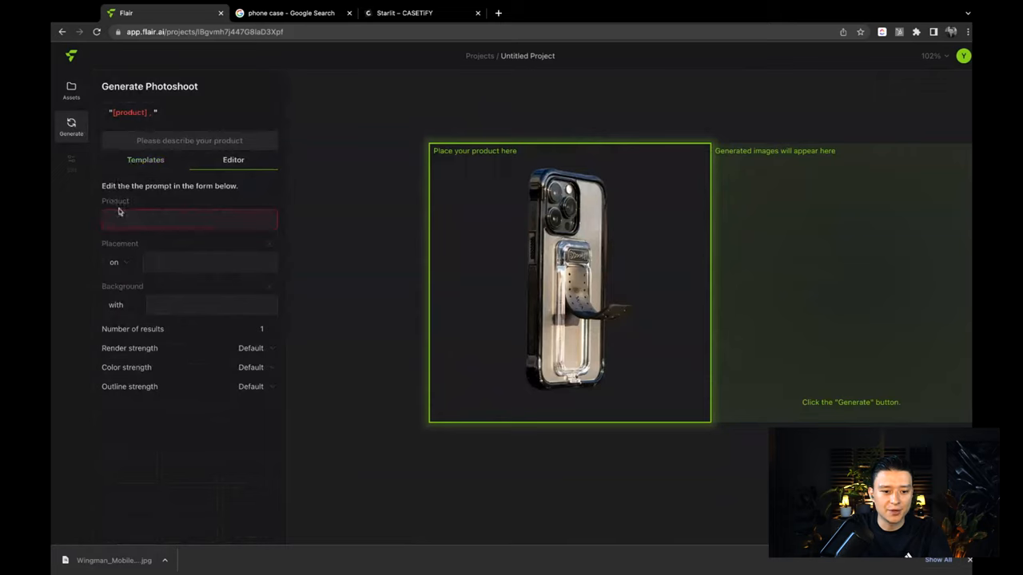
{"action": "left_click", "coordinate": [120, 214]}
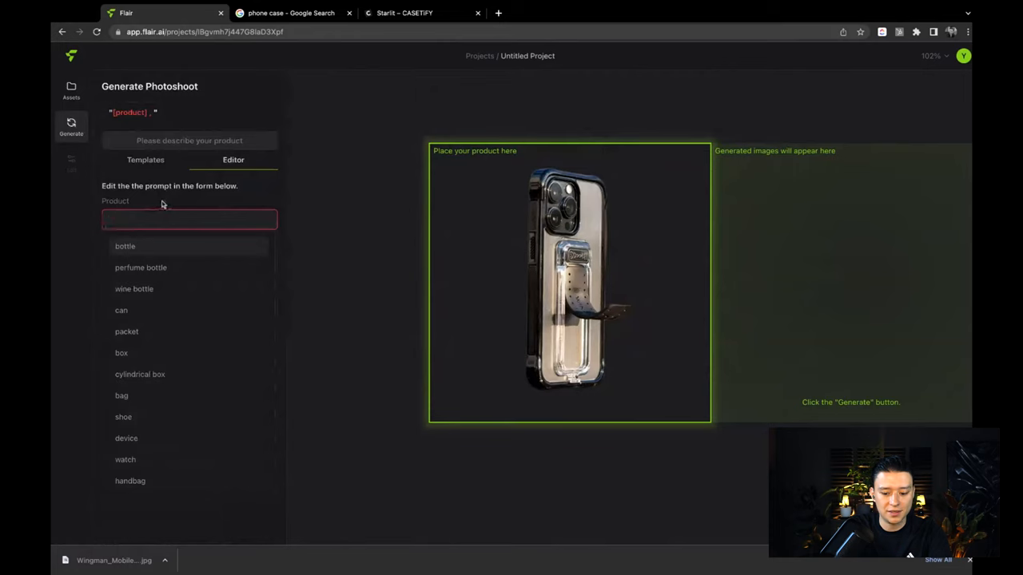
{"action": "type", "text": "Black"}
{"action": "type", "text": "Ipho"}
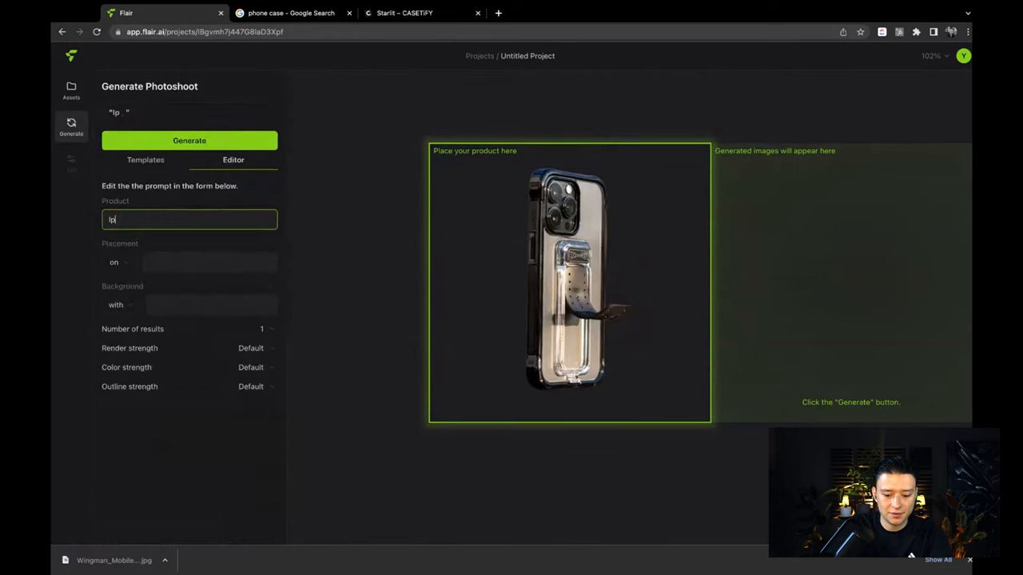
{"action": "type", "text": "ne Case"}
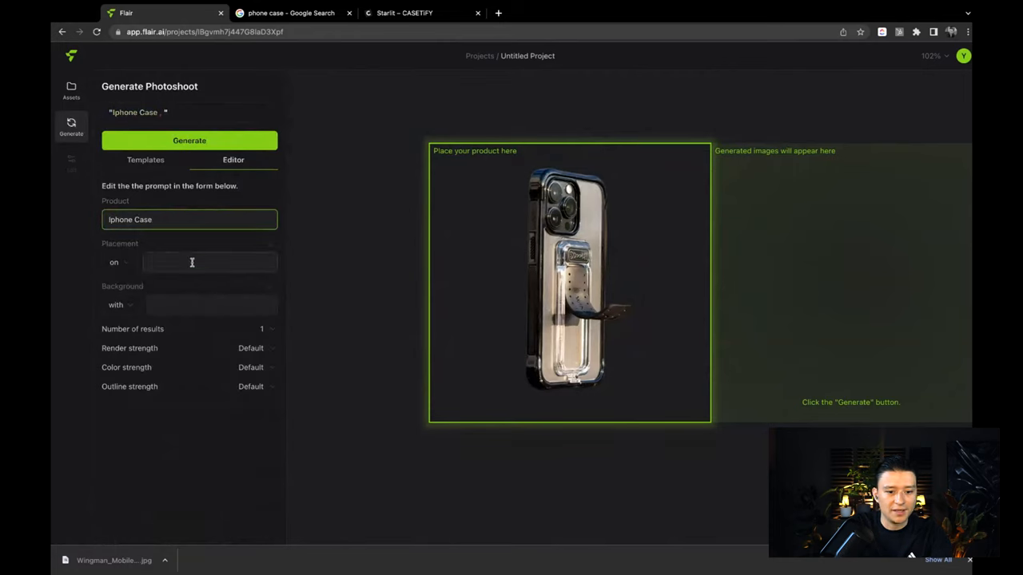
{"action": "left_click", "coordinate": [208, 262]}
{"action": "left_click", "coordinate": [140, 254]}
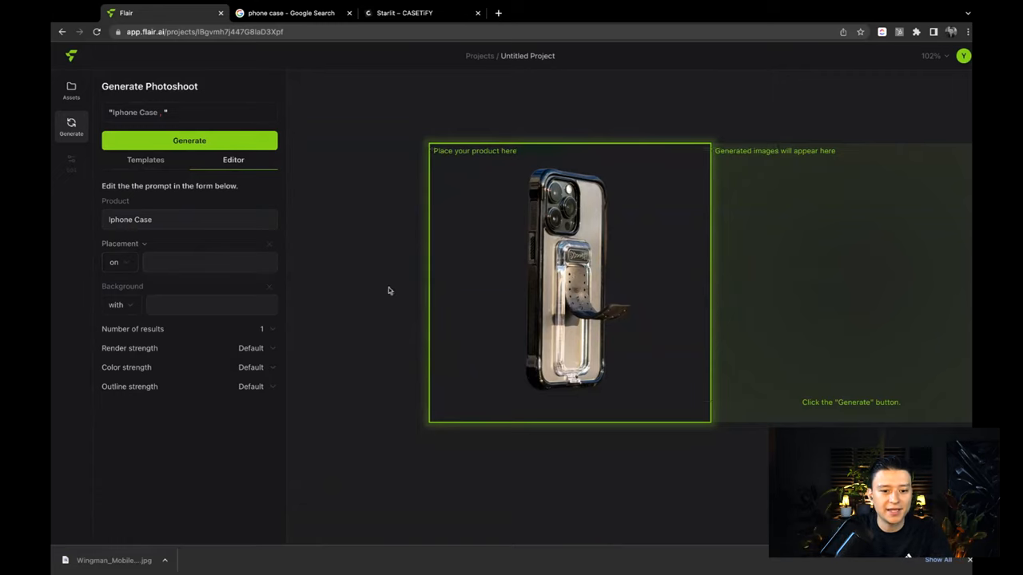
{"action": "left_click", "coordinate": [171, 264]}
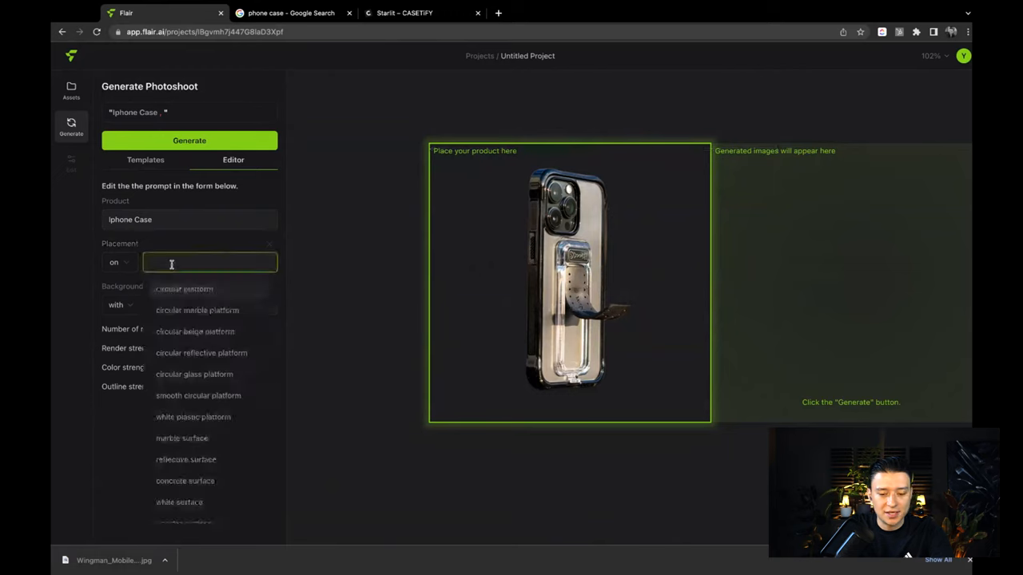
{"action": "type", "text": "black "}
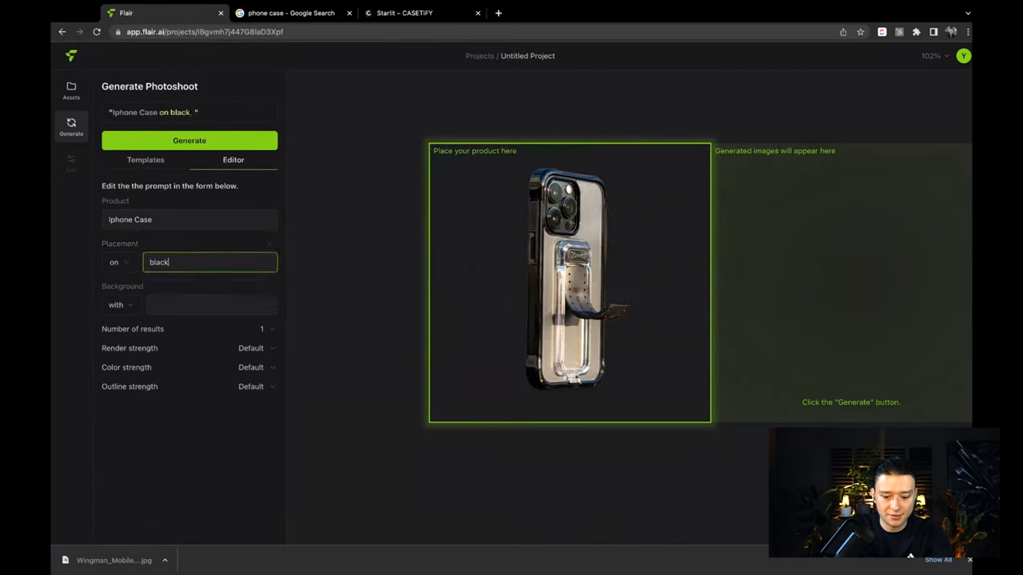
{"action": "type", "text": "rock"}
{"action": "left_click", "coordinate": [186, 302]}
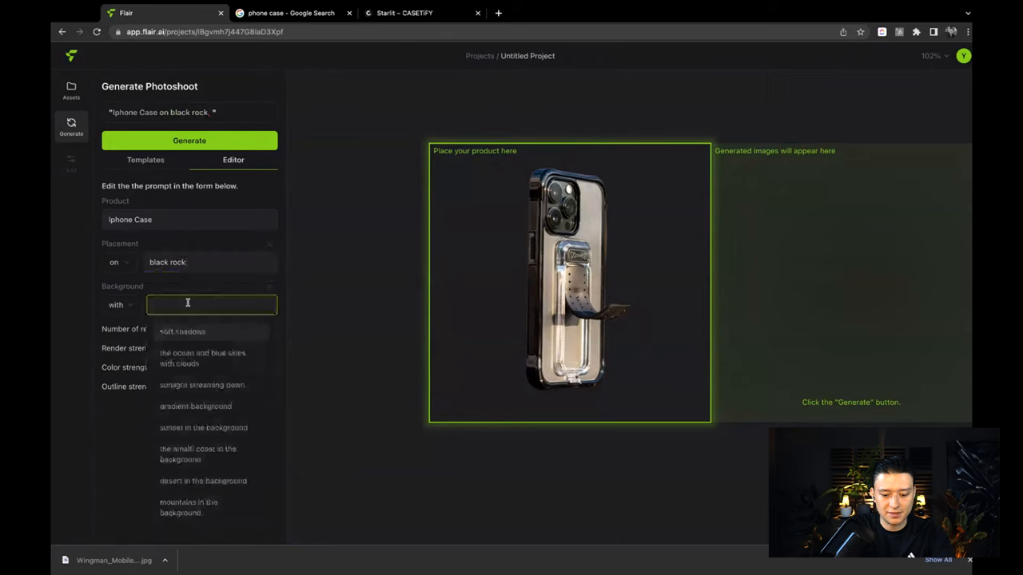
{"action": "type", "text": "abstract 3d gr"}
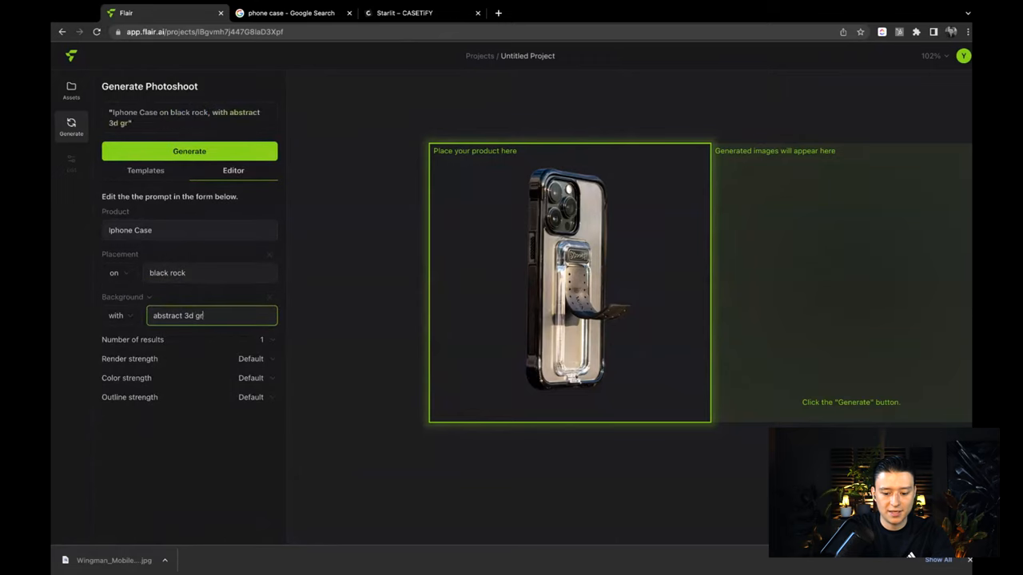
{"action": "type", "text": "id like material"}
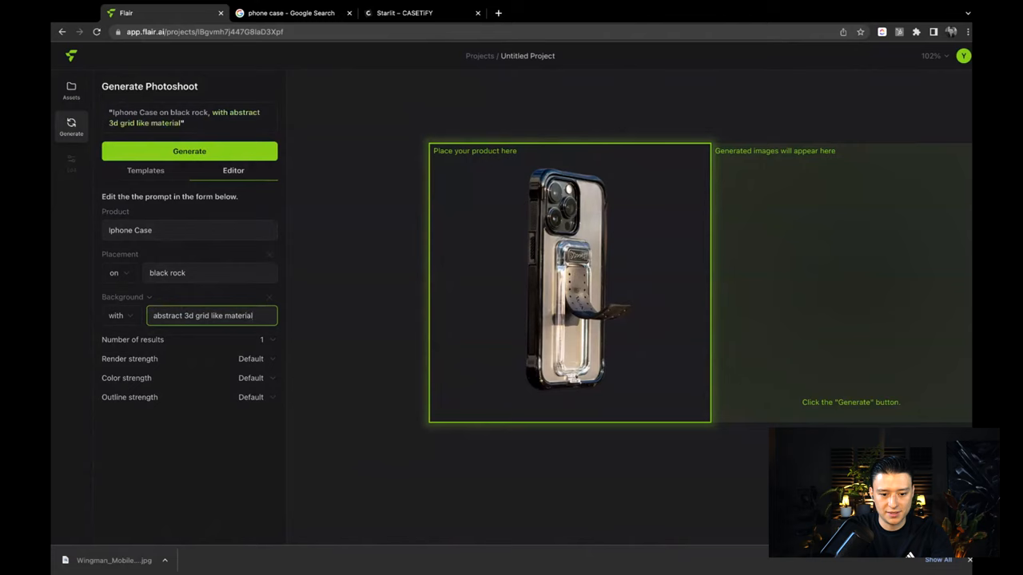
{"action": "type", "text": " with a matrix fee"}
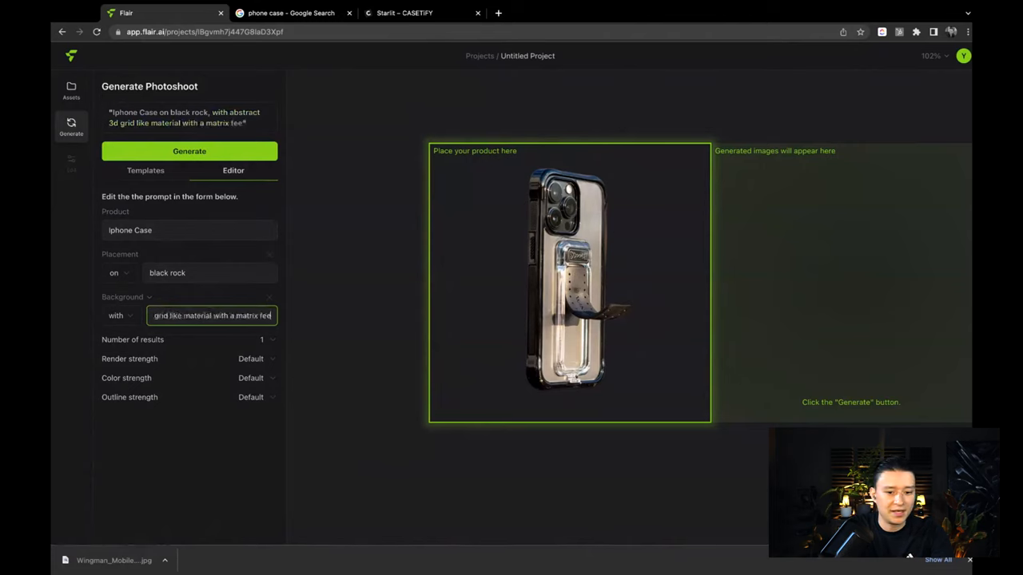
{"action": "type", "text": "l"}
- Set render and color strength to Extra Strong and reach the outline strength choices
{"action": "left_click", "coordinate": [251, 359]}
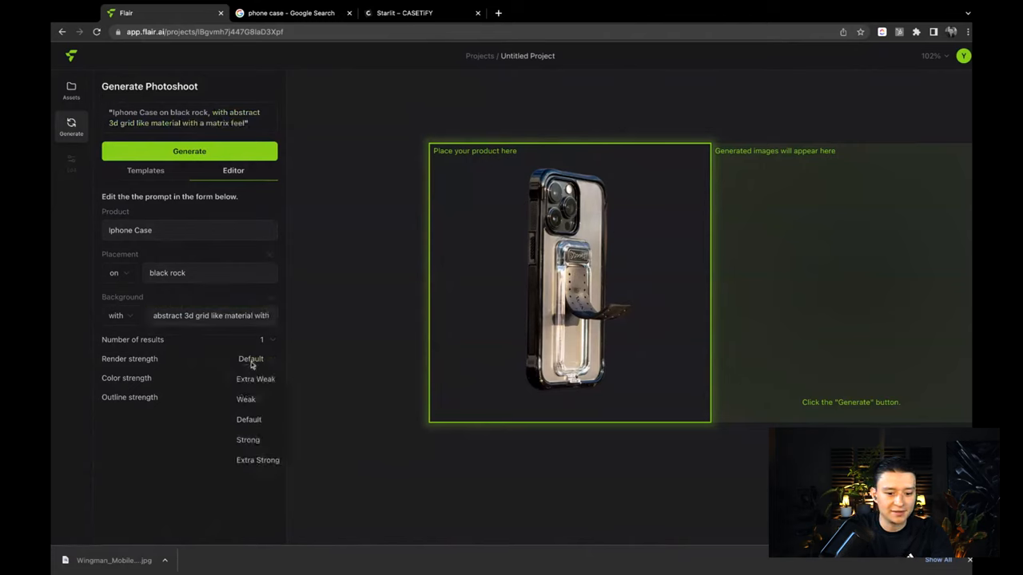
{"action": "left_click", "coordinate": [257, 460]}
{"action": "left_click", "coordinate": [251, 378]}
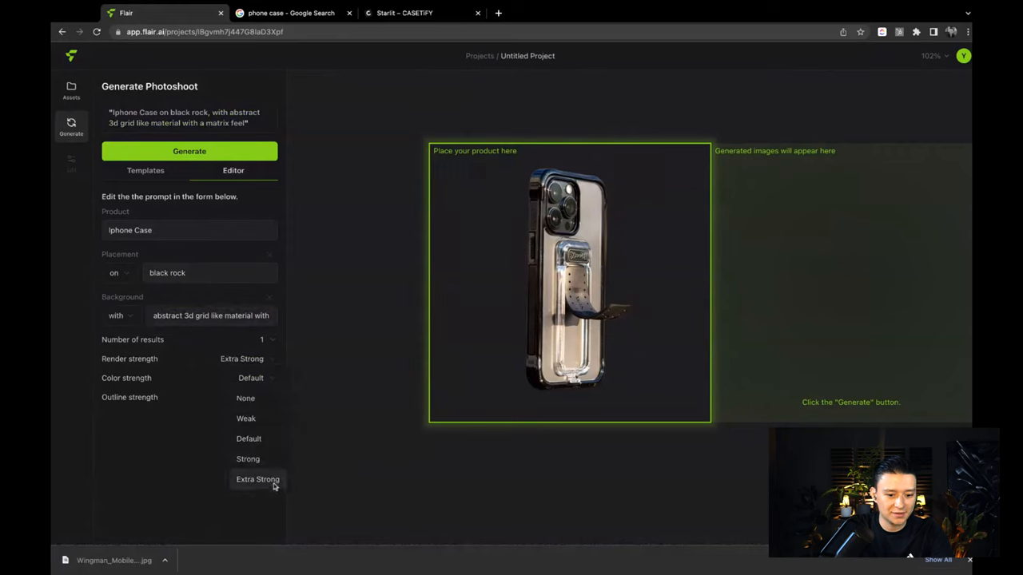
{"action": "left_click", "coordinate": [274, 486]}
{"action": "left_click", "coordinate": [251, 398]}
- Set outline strength to Extra Strong and let the rock photoshoot generate
{"action": "left_click", "coordinate": [257, 520]}
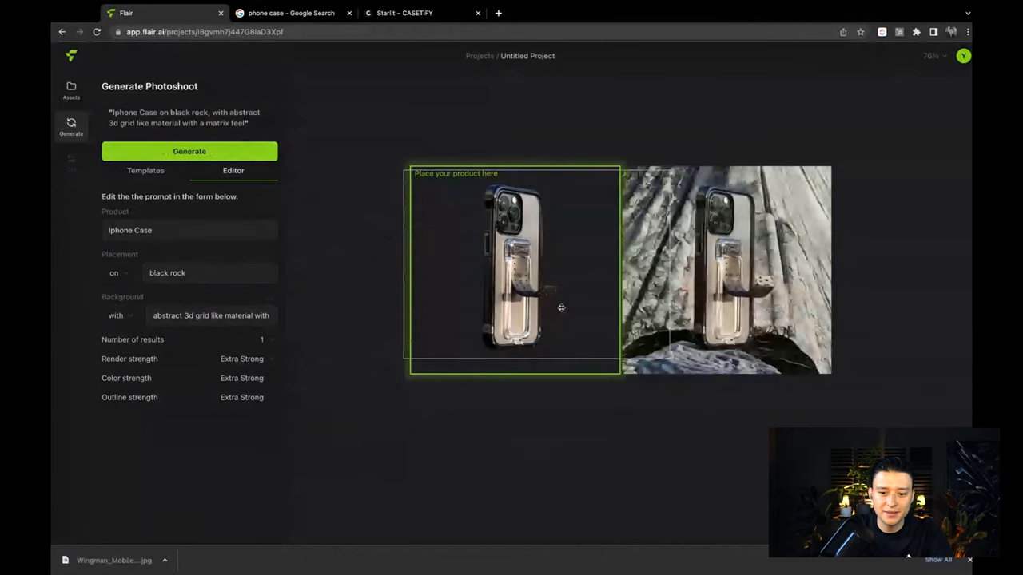
{"action": "scroll", "coordinate": [794, 275], "scroll_direction": "right", "scroll_amount": 5}
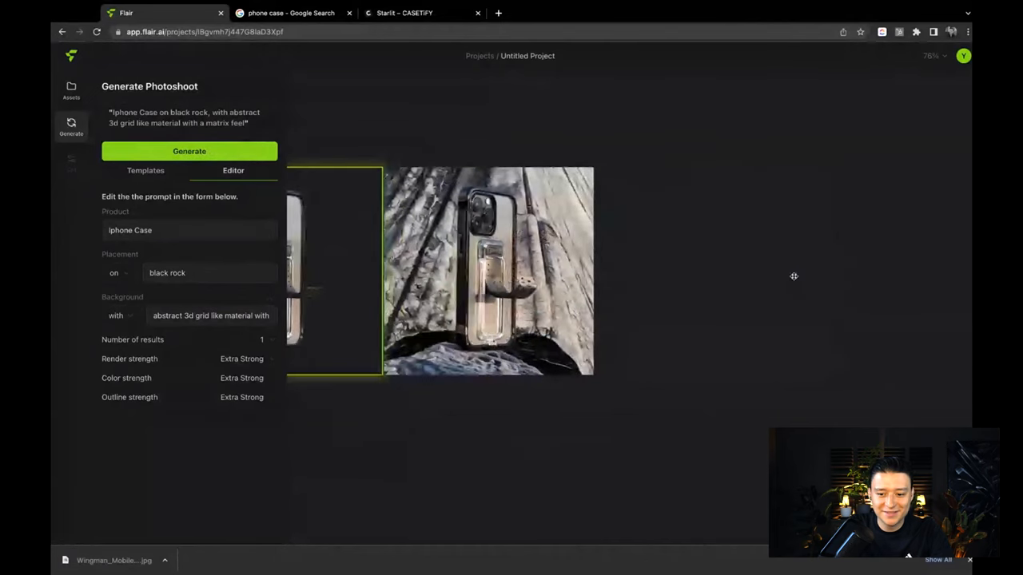
{"action": "scroll", "coordinate": [793, 276], "scroll_direction": "left", "scroll_amount": 4}
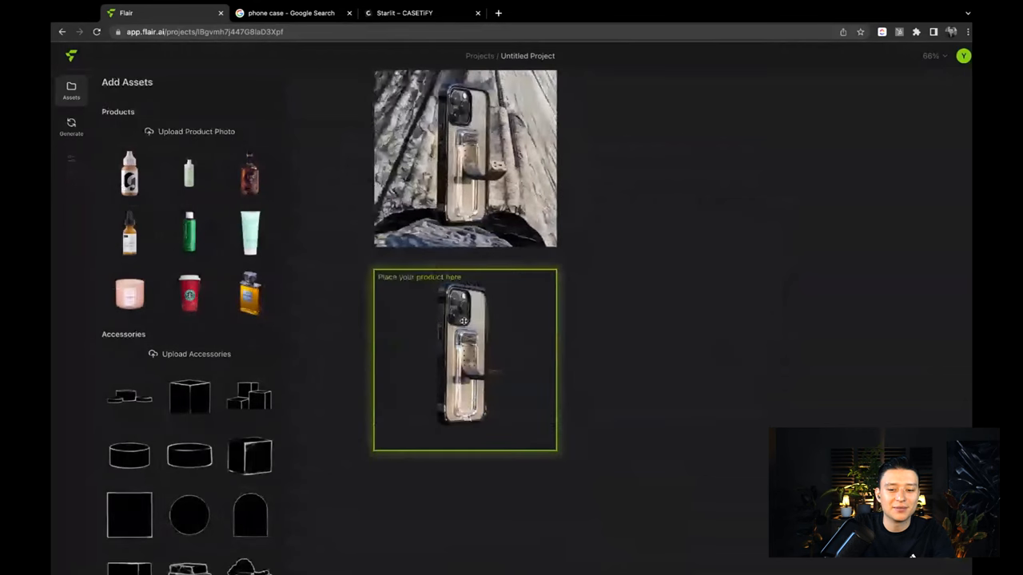
- Select the product box and reopen photoshoot generation with the hill-and-mountains template
{"action": "left_click", "coordinate": [479, 351]}
{"action": "left_click", "coordinate": [71, 124]}
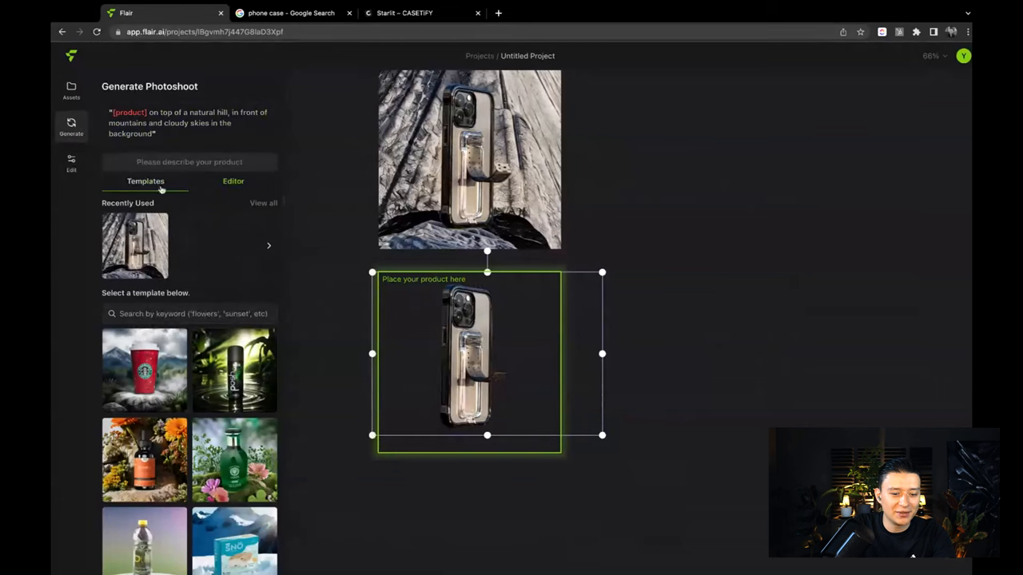
- Set the product to 'phone', keep the hill placement wording, and generate the mountain photoshoot
{"action": "left_click", "coordinate": [233, 182]}
{"action": "left_click", "coordinate": [199, 238]}
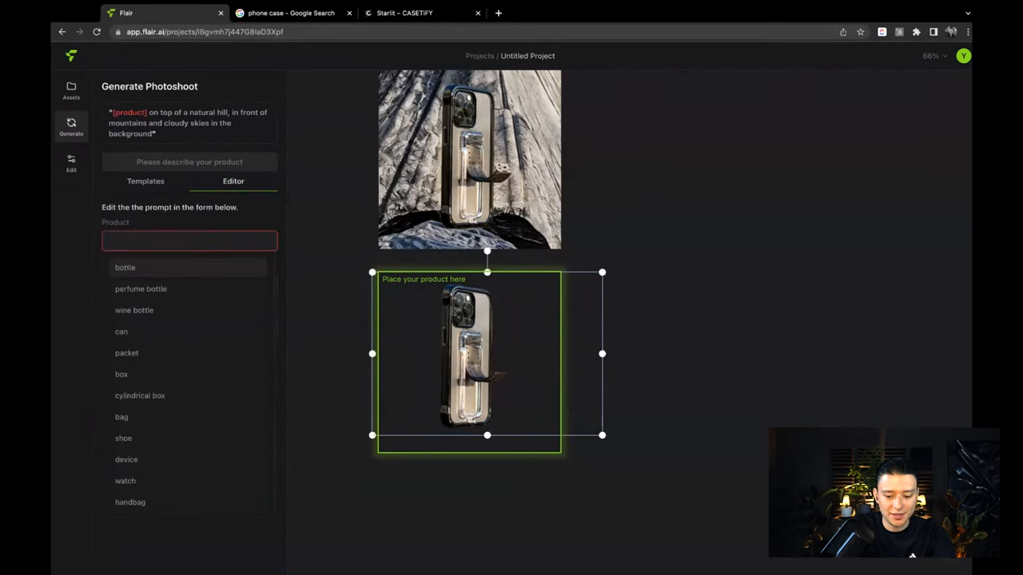
{"action": "type", "text": "phone"}
{"action": "left_click", "coordinate": [236, 469]}
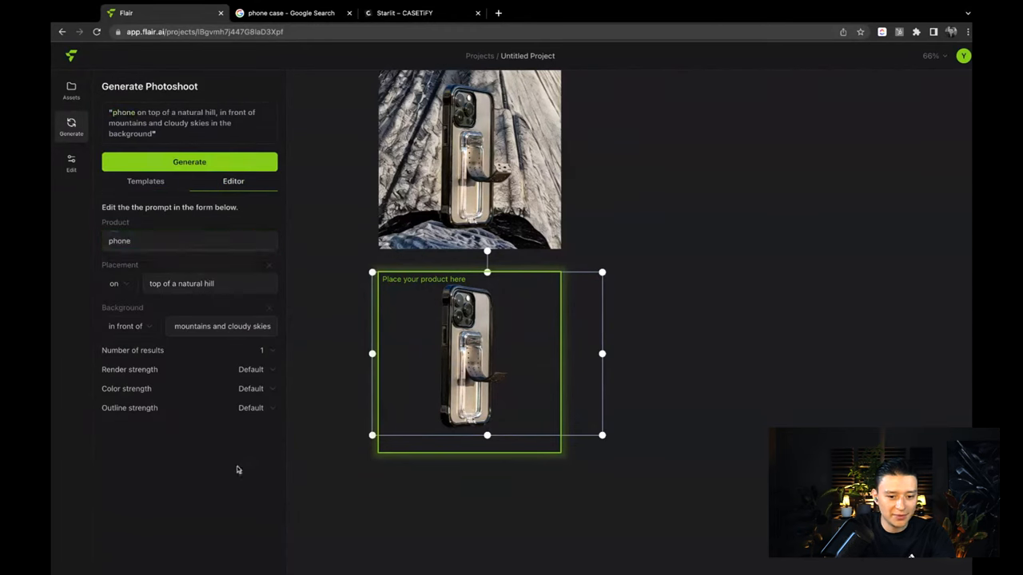
{"action": "double_click", "coordinate": [232, 283]}
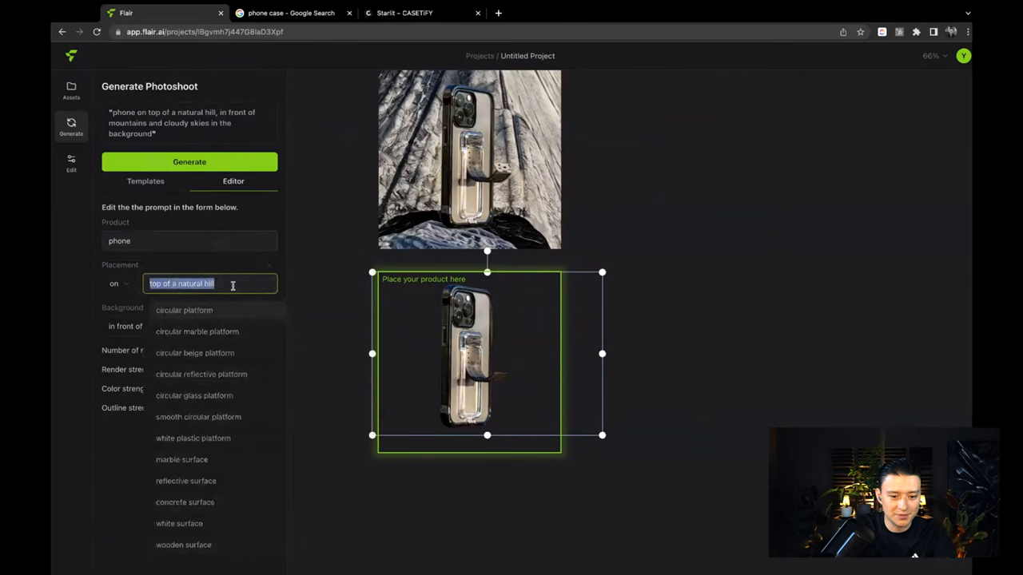
{"action": "key", "text": "Escape"}
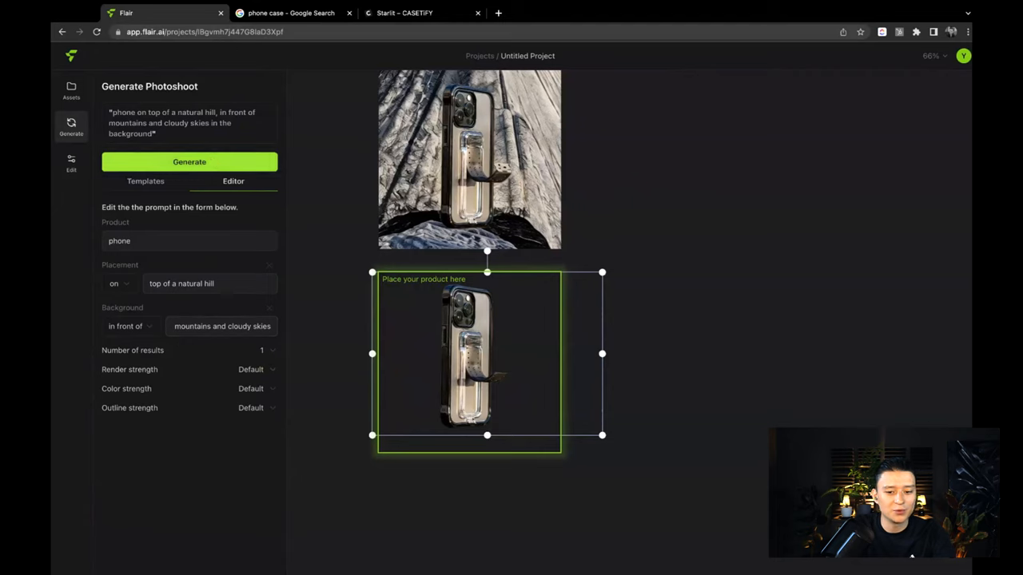
{"action": "left_click", "coordinate": [228, 162]}
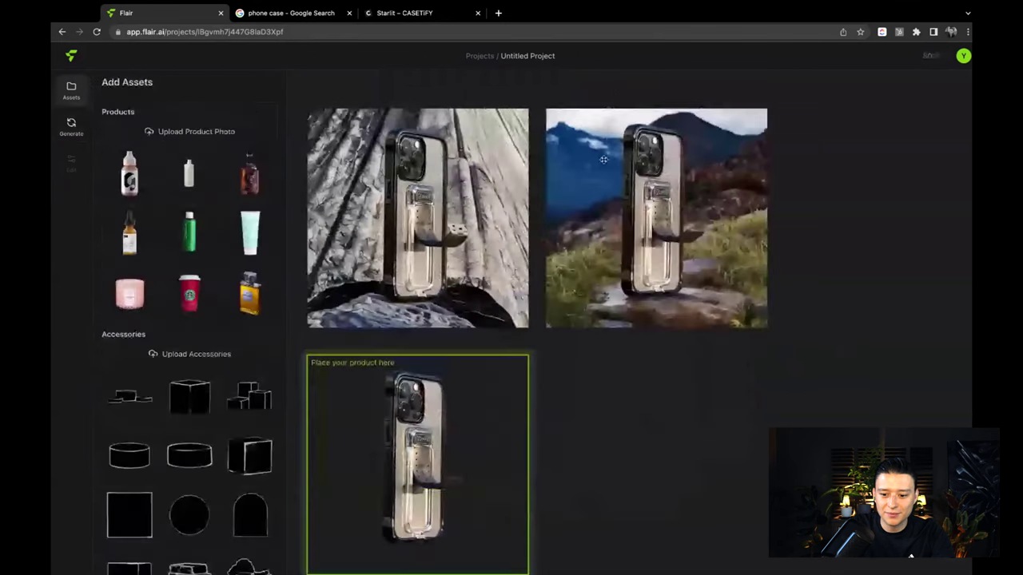
{"action": "scroll", "coordinate": [604, 160], "scroll_direction": "up", "scroll_amount": 5}
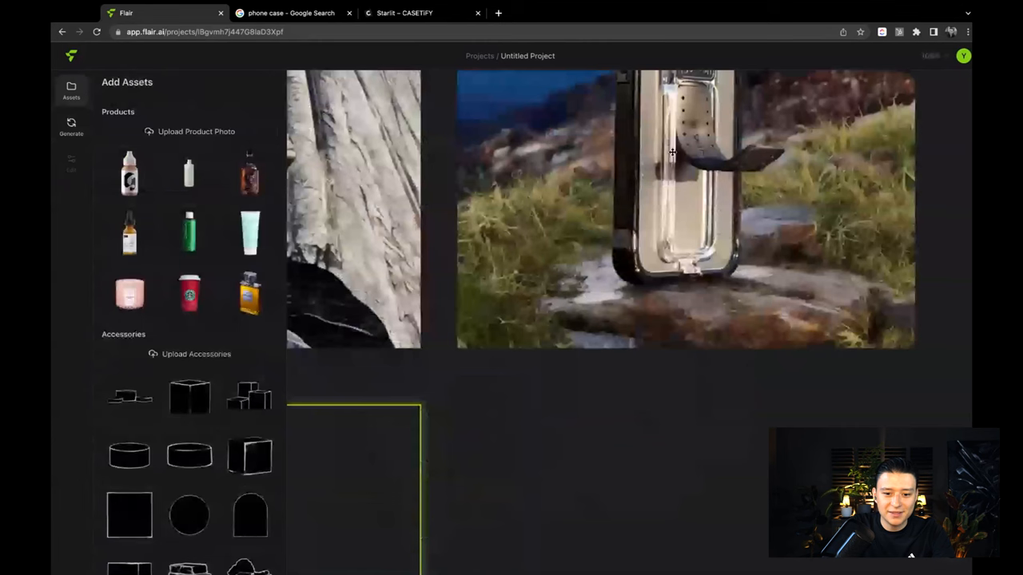
{"action": "scroll", "coordinate": [671, 152], "scroll_direction": "down", "scroll_amount": 4}
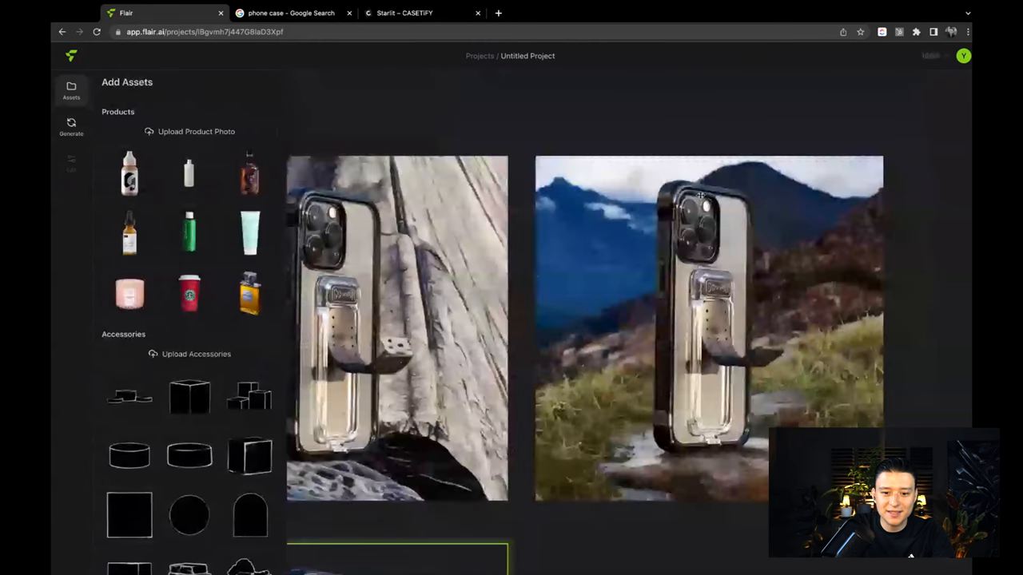
{"action": "scroll", "coordinate": [577, 250], "scroll_direction": "up", "scroll_amount": 3}
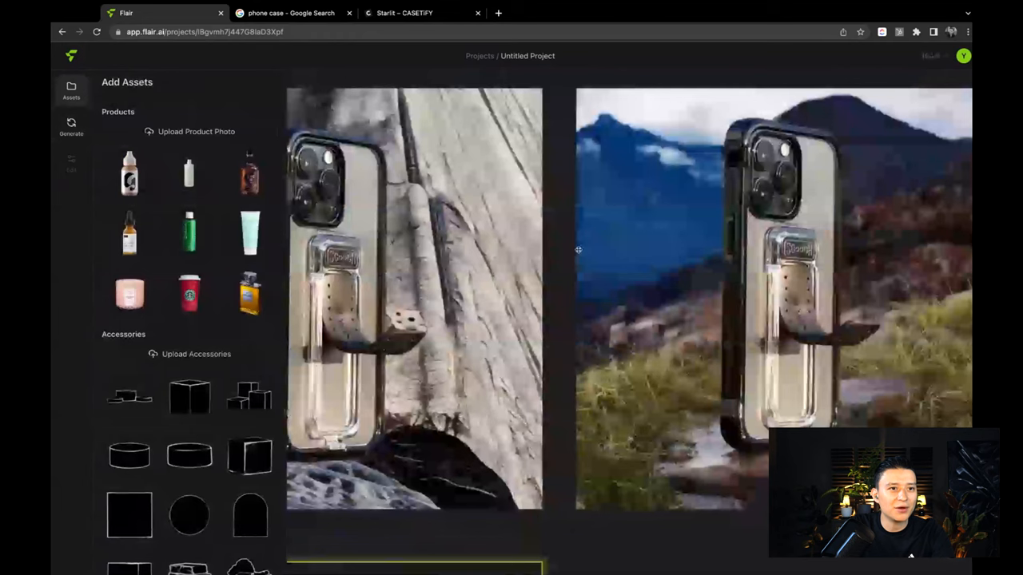
- Pan across the rock and mountain photoshoots to inspect them
{"action": "left_click_drag", "start_coordinate": [577, 250], "coordinate": [605, 236]}
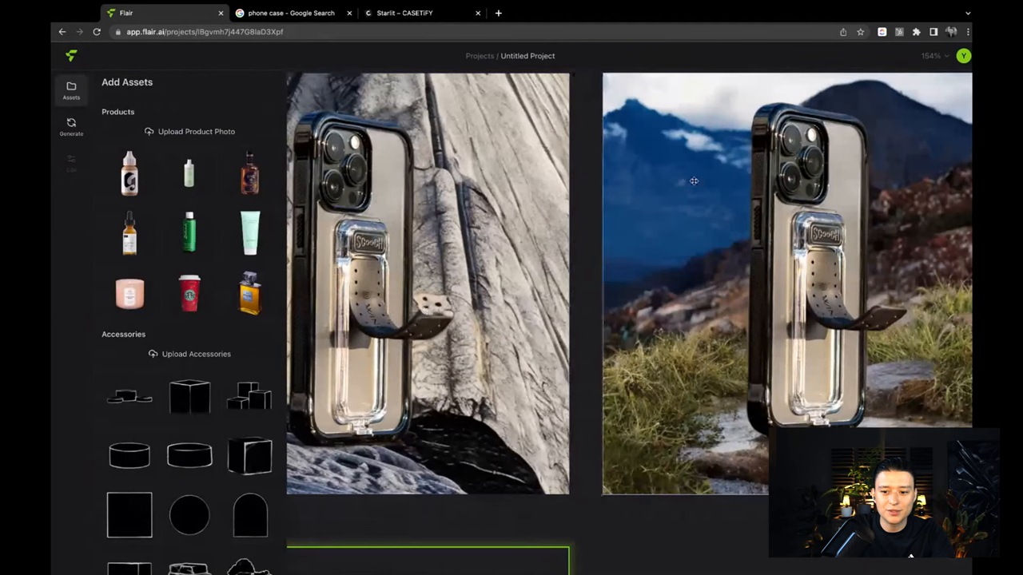
{"action": "scroll", "coordinate": [651, 176], "scroll_direction": "right", "scroll_amount": 4}
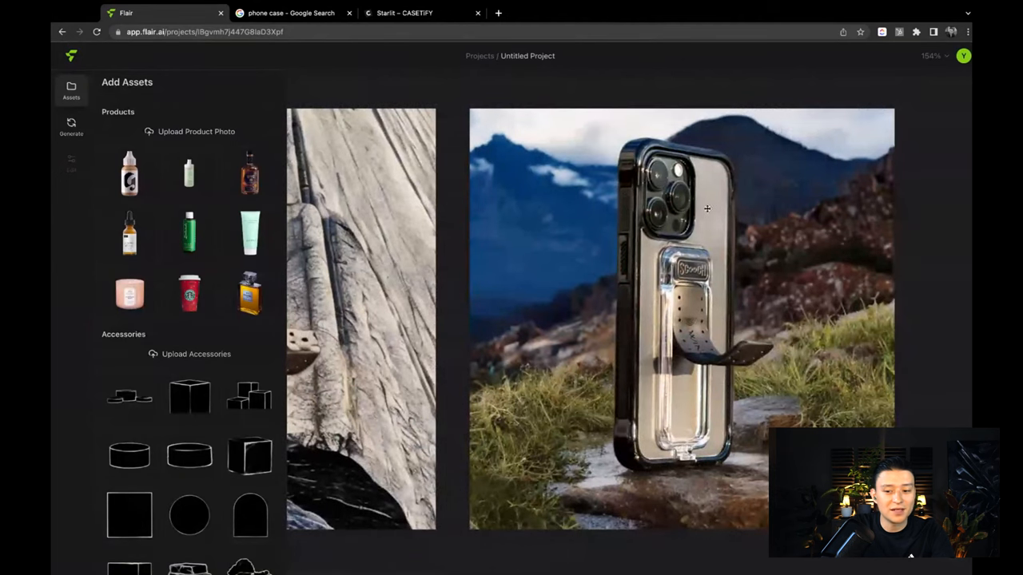
{"action": "scroll", "coordinate": [714, 296], "scroll_direction": "up", "scroll_amount": 3}
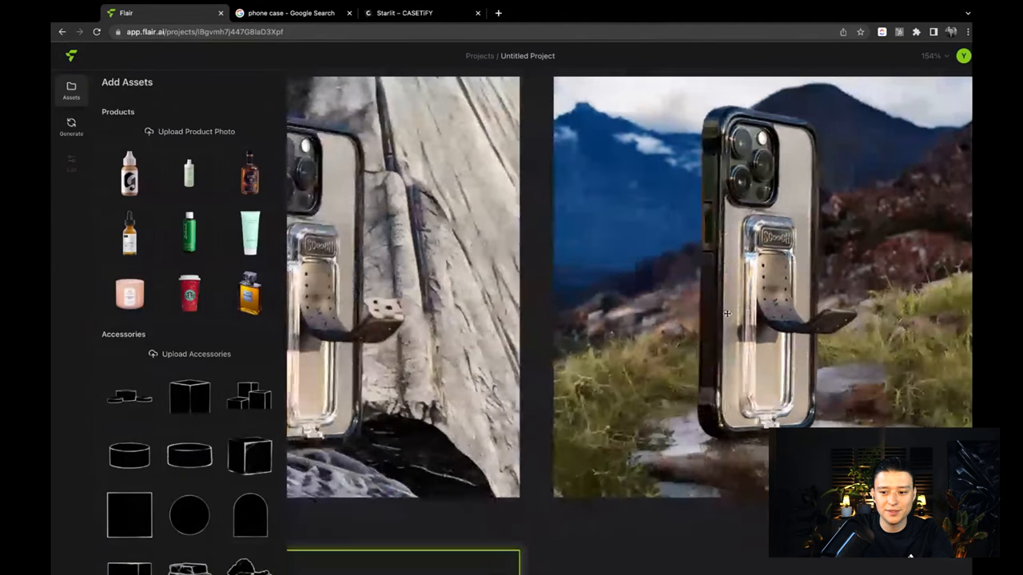
{"action": "scroll", "coordinate": [726, 313], "scroll_direction": "down", "scroll_amount": 3}
{"action": "scroll", "coordinate": [800, 297], "scroll_direction": "down", "scroll_amount": 3}
{"action": "scroll", "coordinate": [795, 240], "scroll_direction": "down", "scroll_amount": 2}
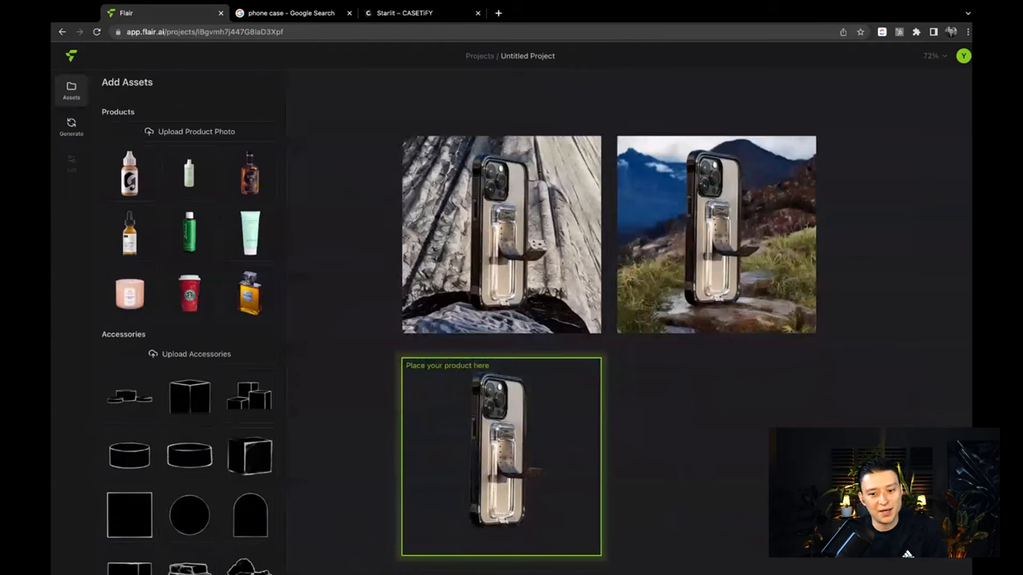
- Replace the placement with silver liquid or water and move to the background description
{"action": "left_click", "coordinate": [71, 127]}
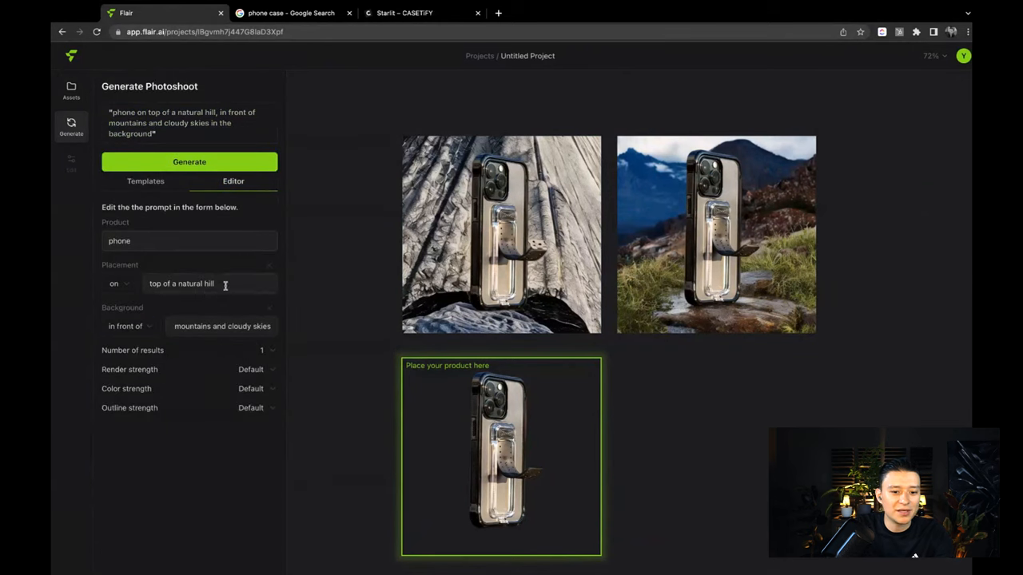
{"action": "left_click_drag", "start_coordinate": [191, 284], "coordinate": [225, 285]}
{"action": "key", "text": "shift+Left"}
{"action": "key", "text": "shift+Left"}
{"action": "key", "text": "shift+Left"}
{"action": "key", "text": "shift+Left"}
{"action": "key", "text": "shift+Left"}
{"action": "key", "text": "shift+Left"}
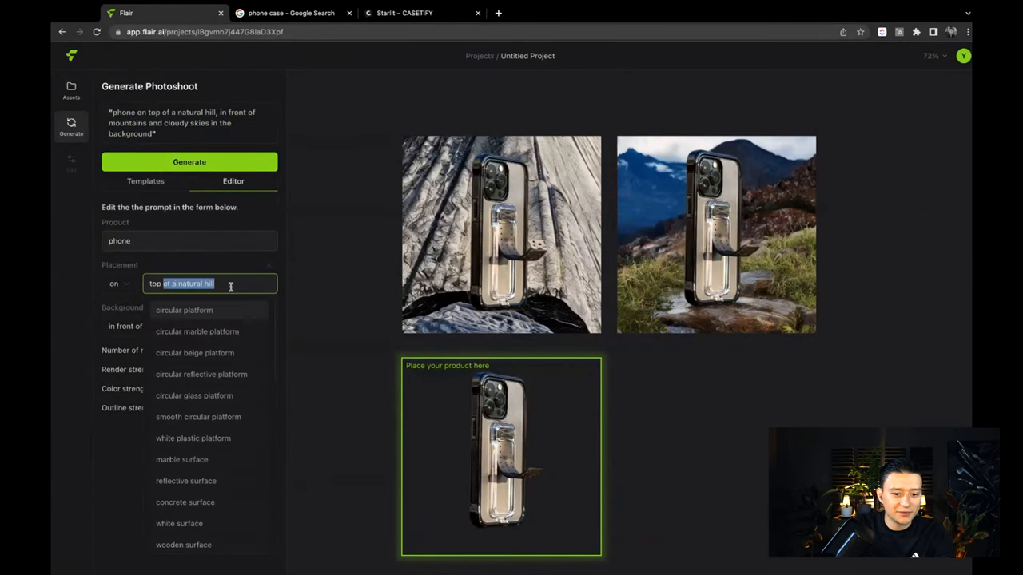
{"action": "key", "text": "shift+Left"}
{"action": "key", "text": "shift+Left"}
{"action": "key", "text": "shift+Left"}
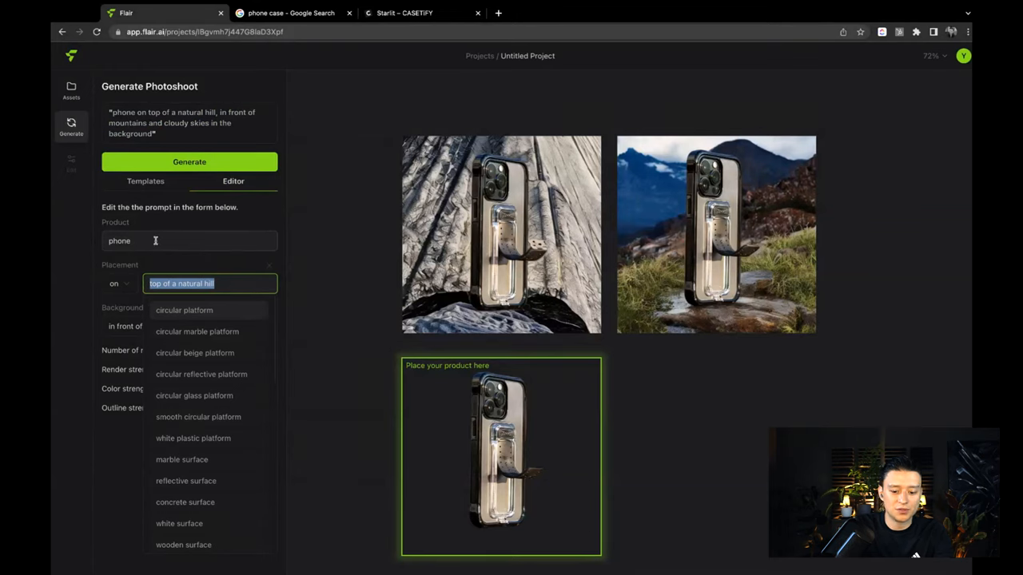
{"action": "type", "text": "abtract sil"}
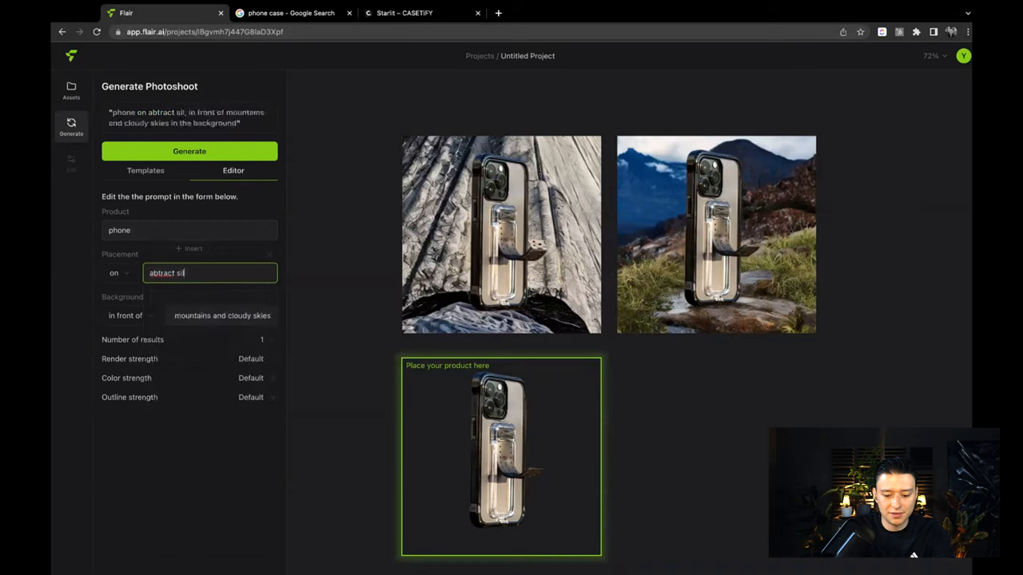
{"action": "type", "text": "ver liquid or water"}
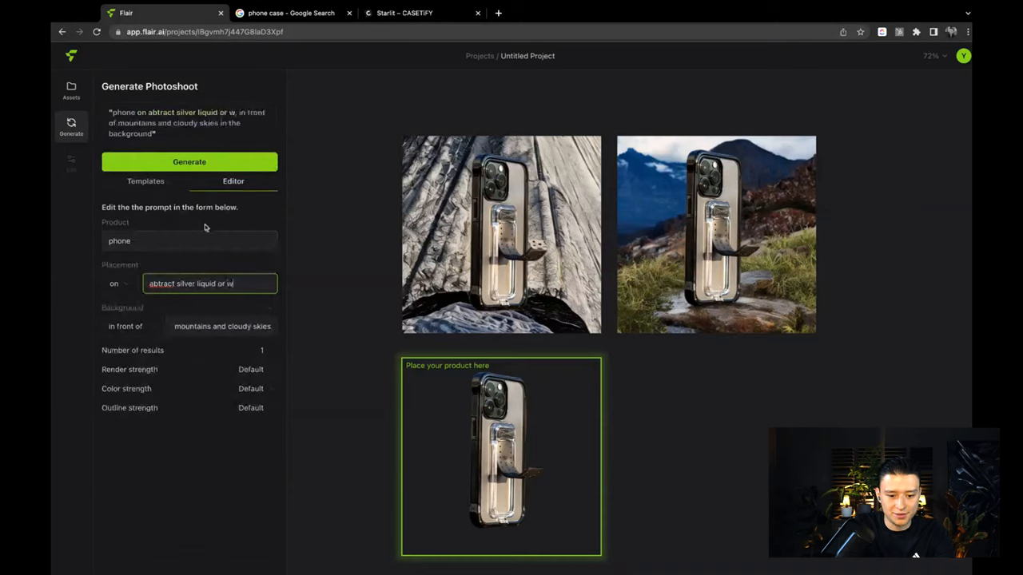
{"action": "key", "text": "Tab"}
{"action": "type", "text": "with 3d"}
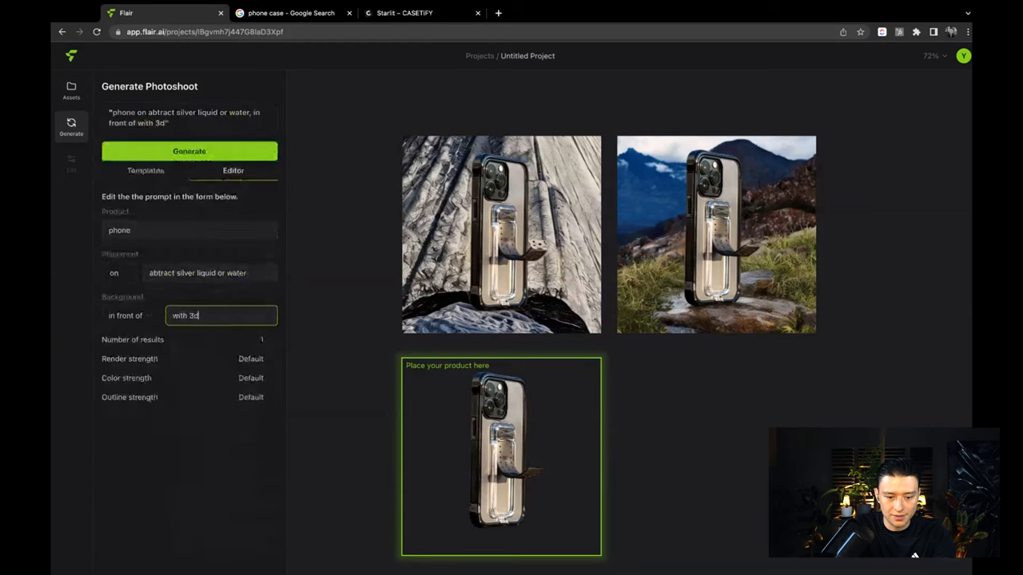
{"action": "type", "text": " little balls"}
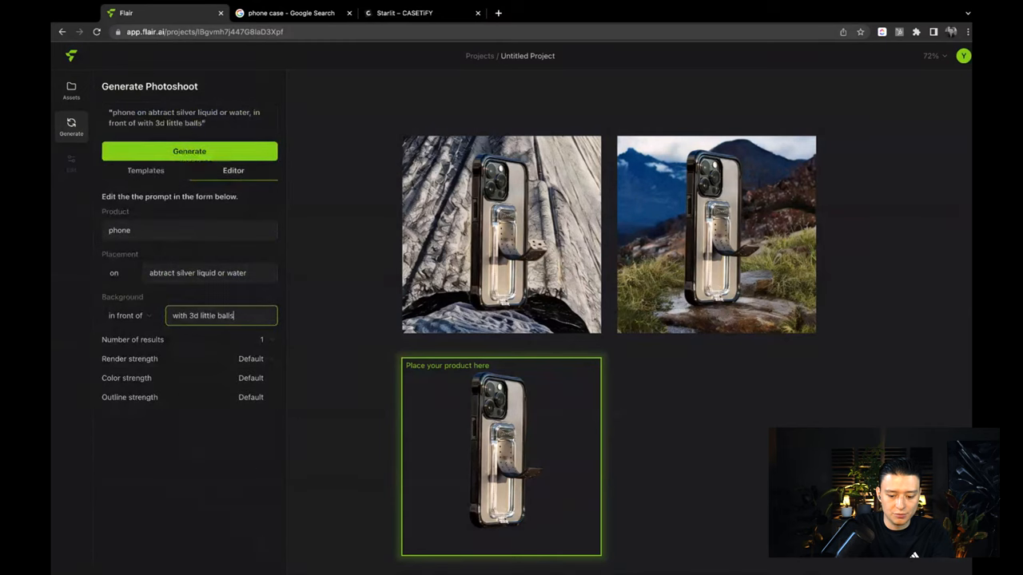
- Set the background preposition to 'against' and generate the silver liquid photoshoot
{"action": "left_click", "coordinate": [126, 314]}
{"action": "left_click", "coordinate": [189, 151]}
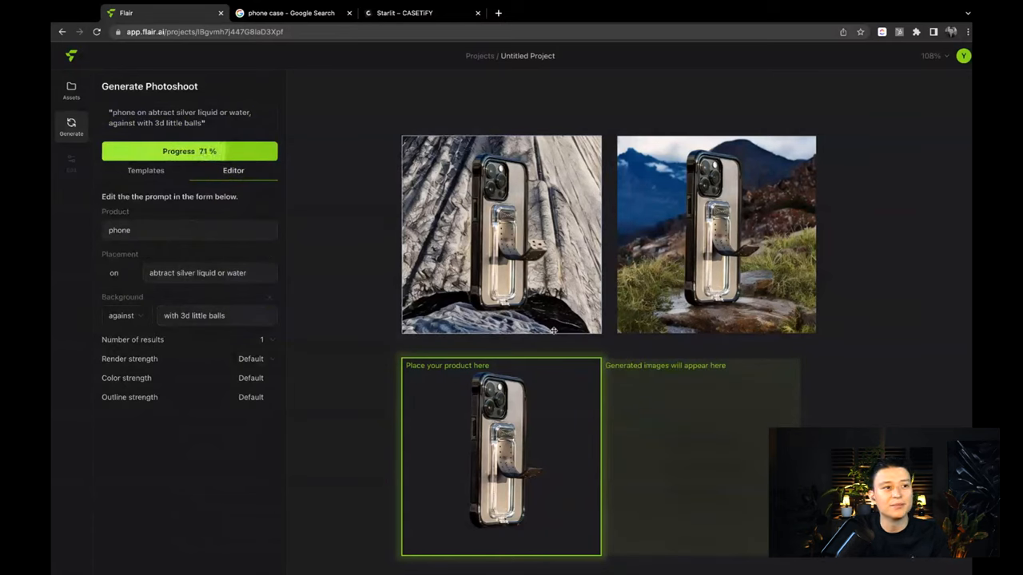
{"action": "scroll", "coordinate": [743, 454], "scroll_direction": "down", "scroll_amount": 1}
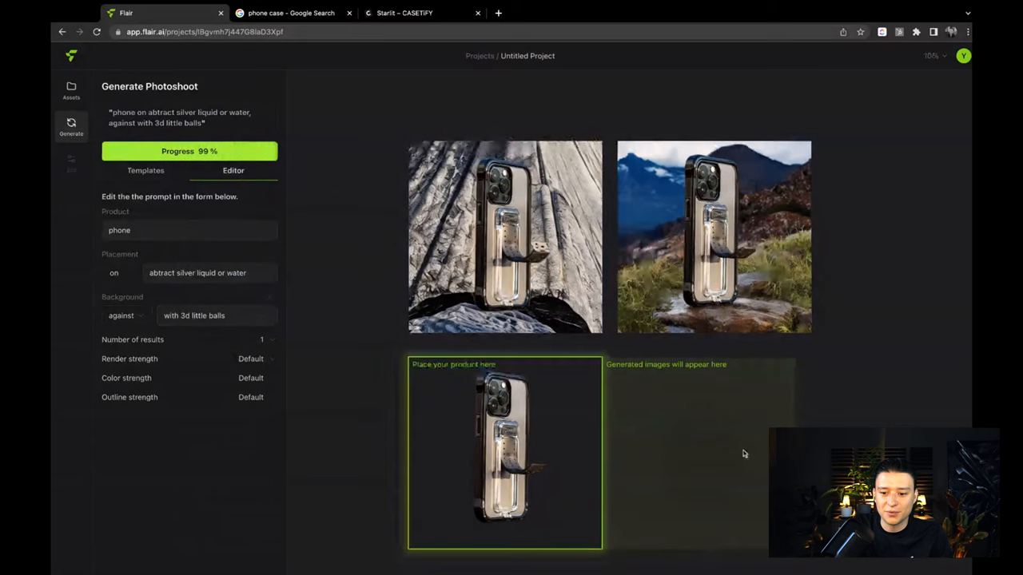
{"action": "scroll", "coordinate": [743, 454], "scroll_direction": "down", "scroll_amount": 2}
{"action": "scroll", "coordinate": [795, 422], "scroll_direction": "up", "scroll_amount": 3}
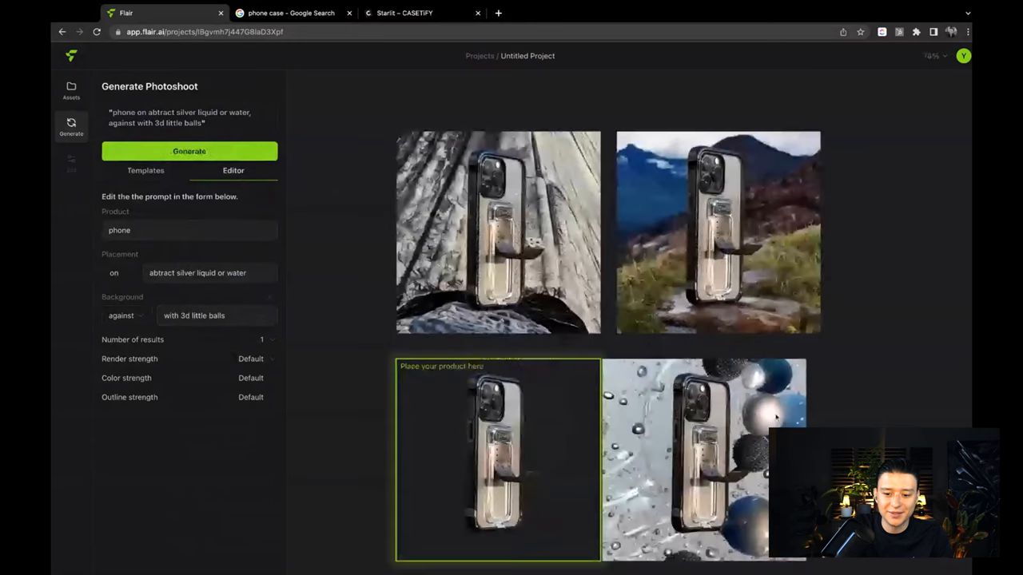
{"action": "scroll", "coordinate": [719, 391], "scroll_direction": "up", "scroll_amount": 3}
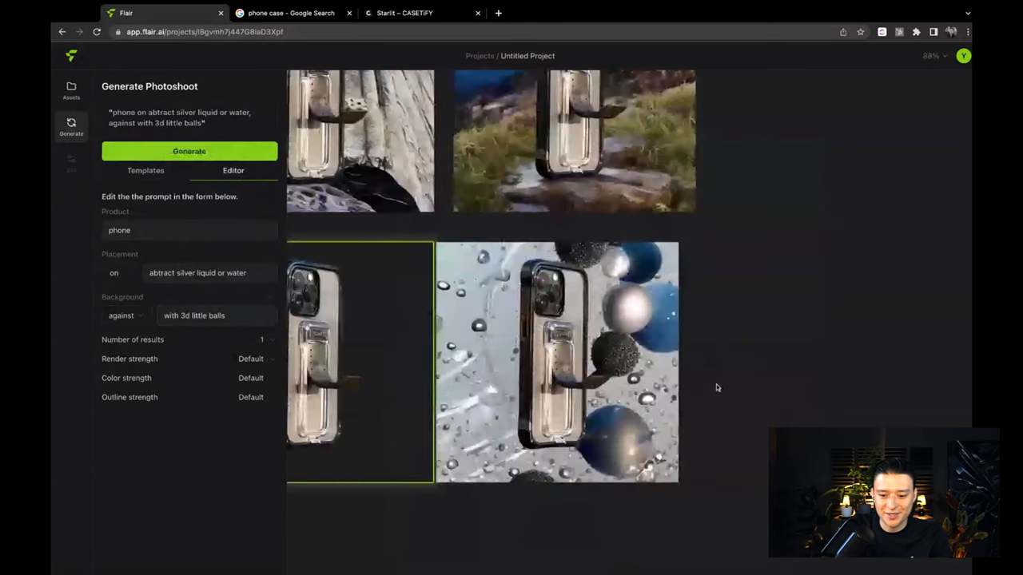
- Deselect on the canvas so all three photoshoots line up in one row
{"action": "left_click", "coordinate": [716, 388]}
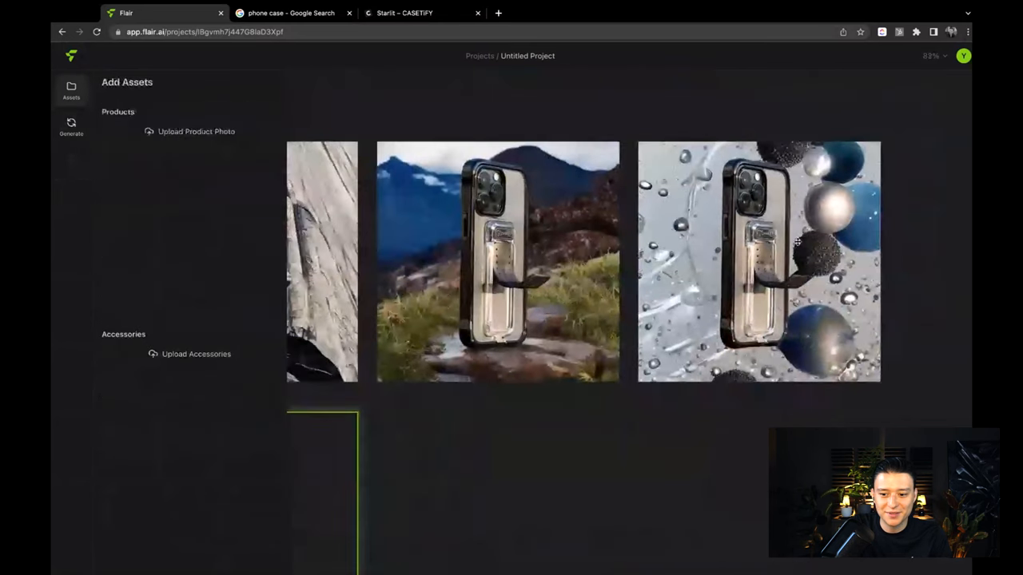
{"action": "scroll", "coordinate": [797, 242], "scroll_direction": "up", "scroll_amount": 4}
{"action": "scroll", "coordinate": [797, 242], "scroll_direction": "down", "scroll_amount": 2}
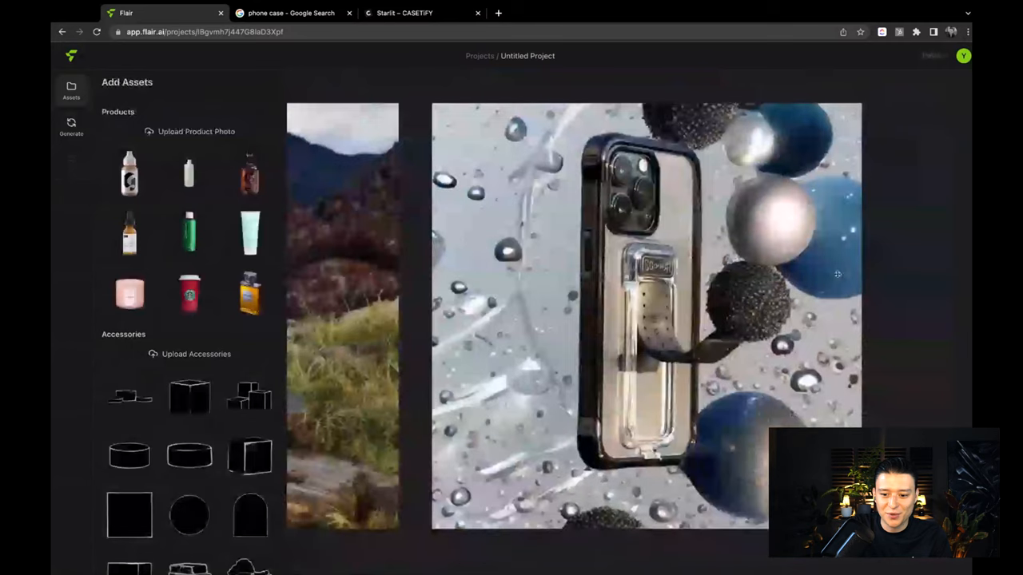
{"action": "scroll", "coordinate": [515, 200], "scroll_direction": "down", "scroll_amount": 2}
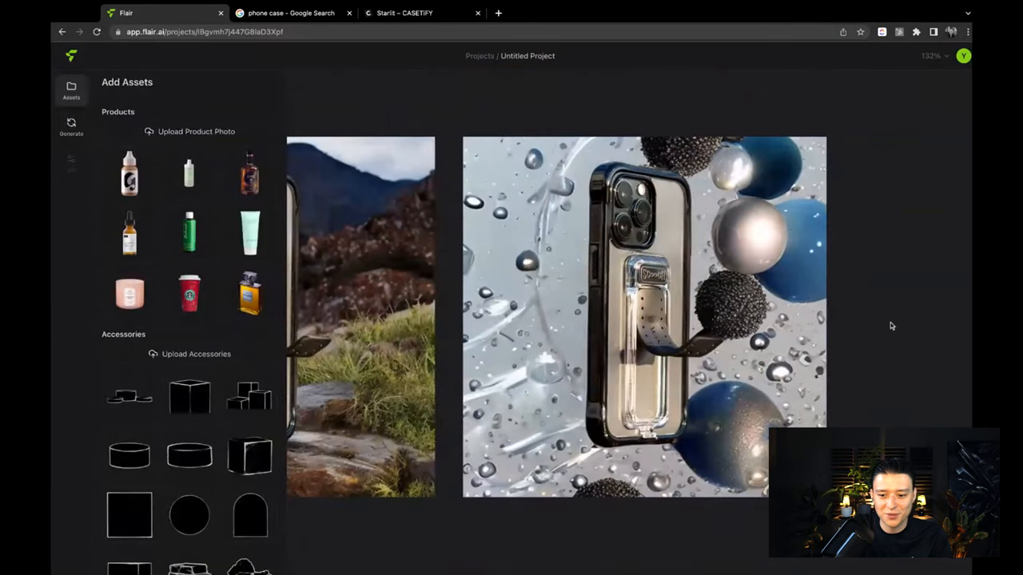
{"action": "scroll", "coordinate": [831, 299], "scroll_direction": "down", "scroll_amount": 3}
{"action": "scroll", "coordinate": [842, 342], "scroll_direction": "down", "scroll_amount": 3}
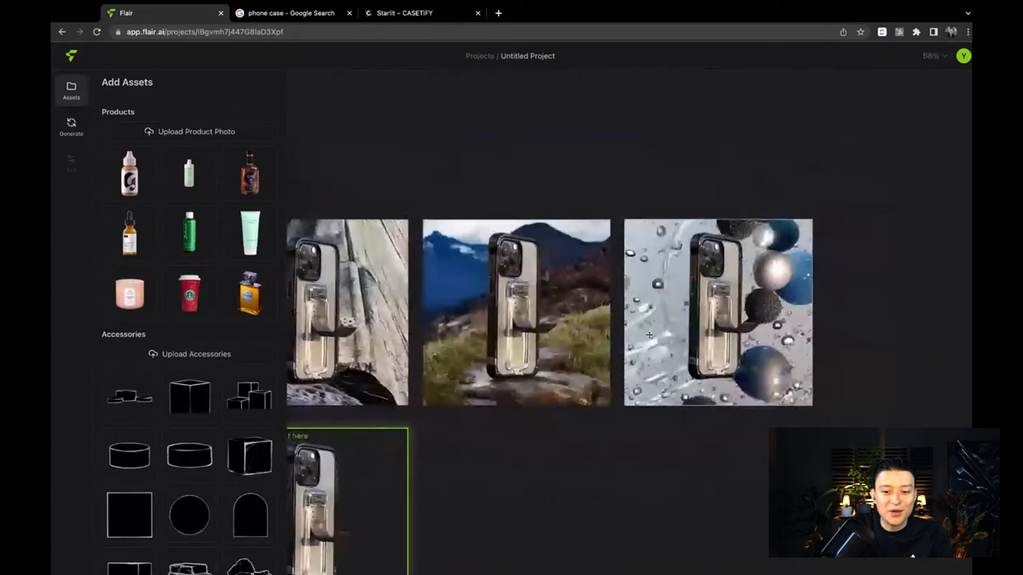